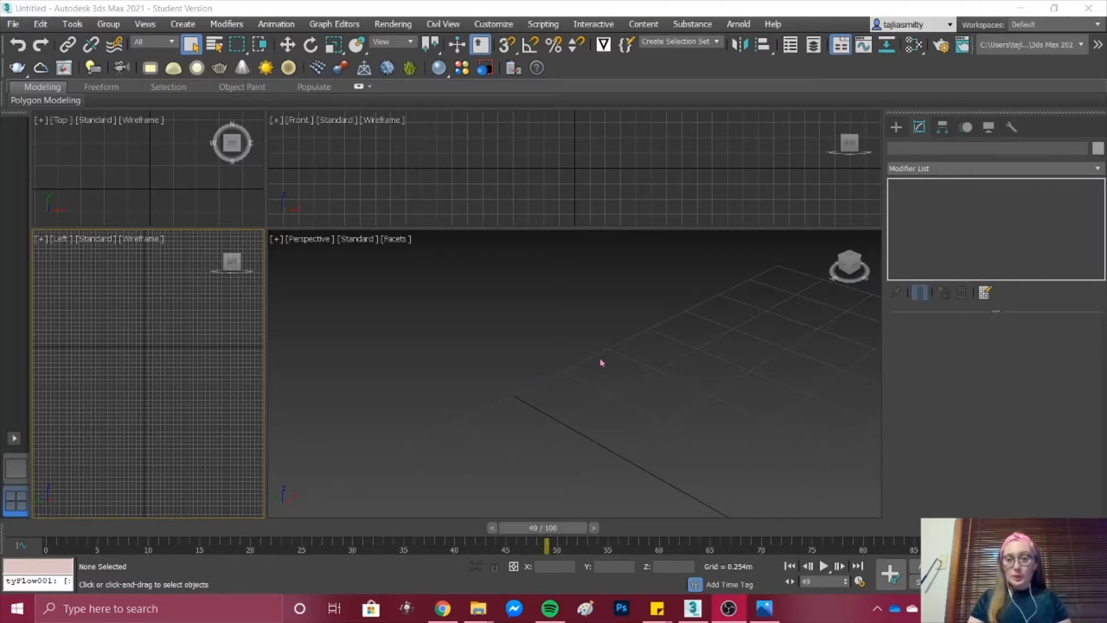
Step: Create a standard primitive teapot on the ground grid in the Perspective view
click(895, 127)
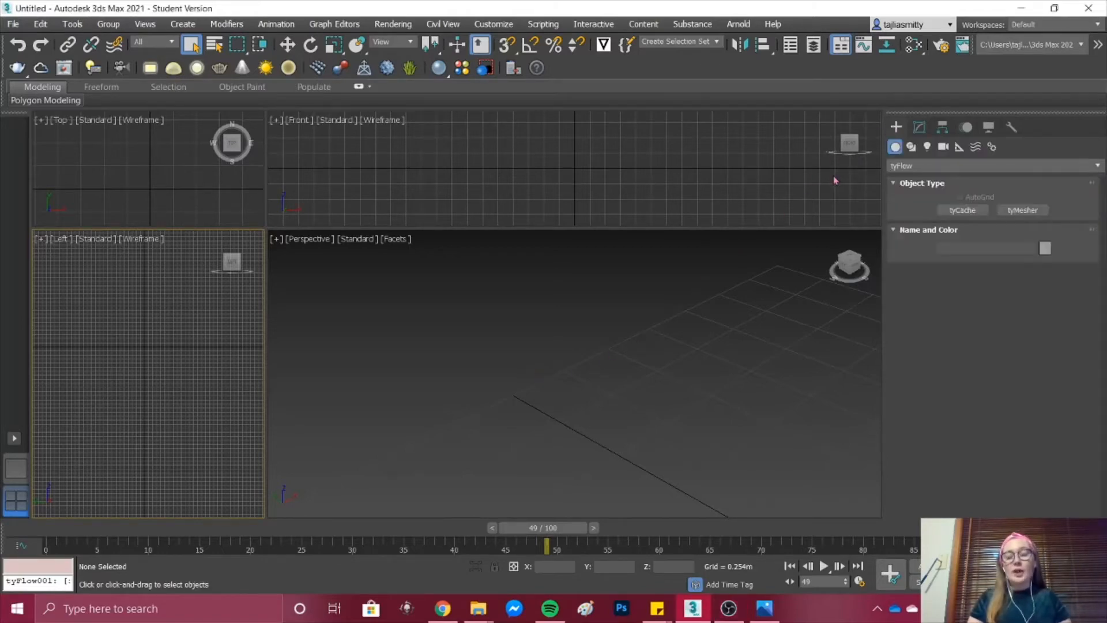
click(911, 166)
click(911, 181)
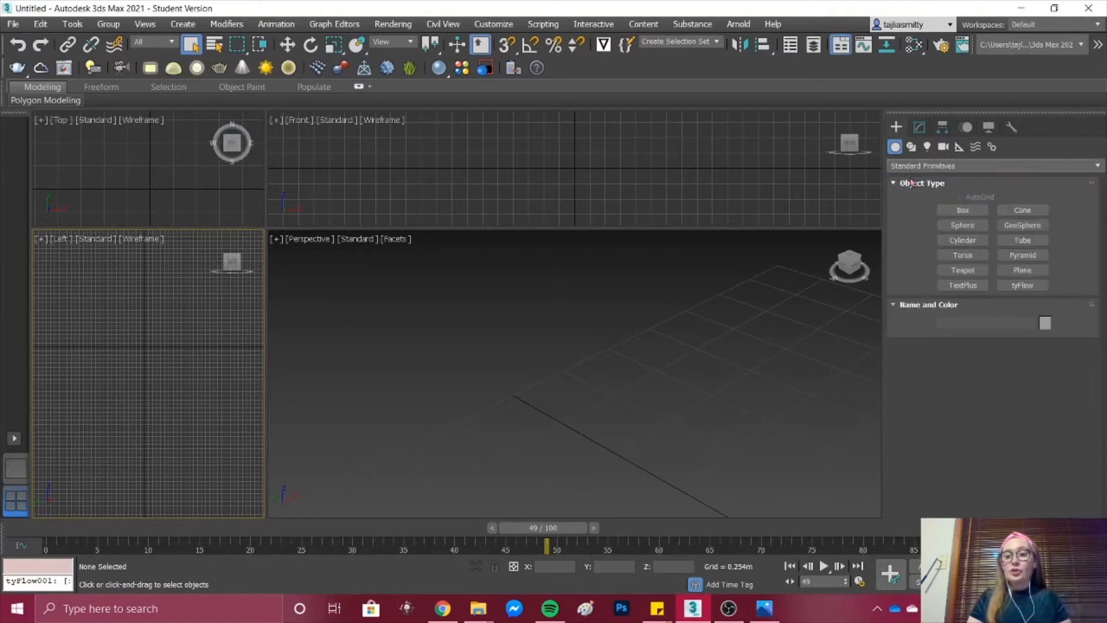
click(962, 270)
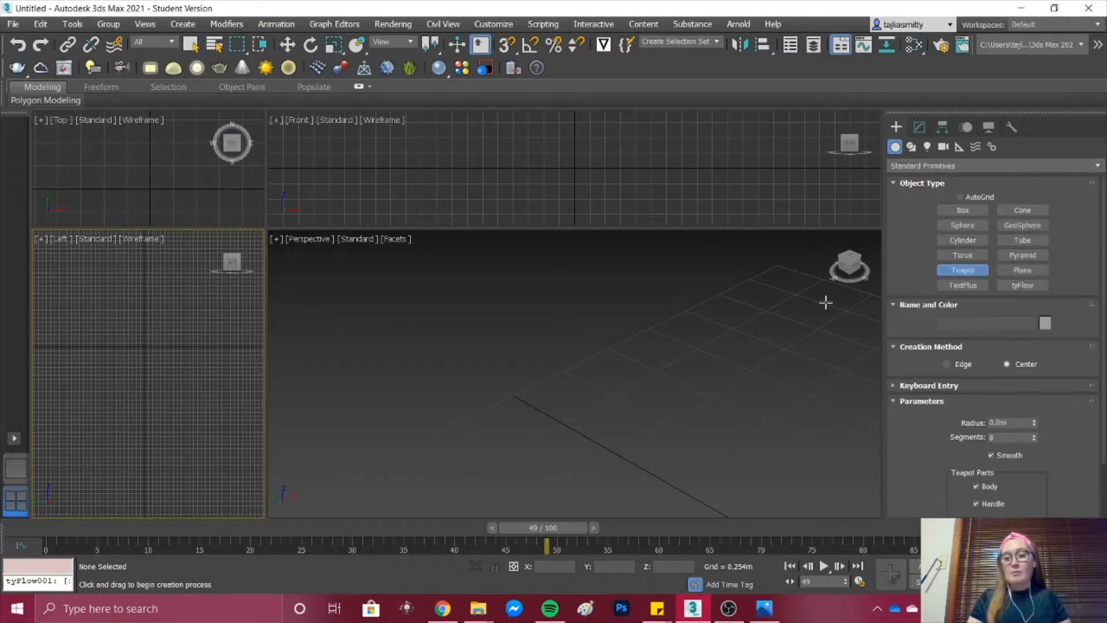
drag(598, 362, 625, 378)
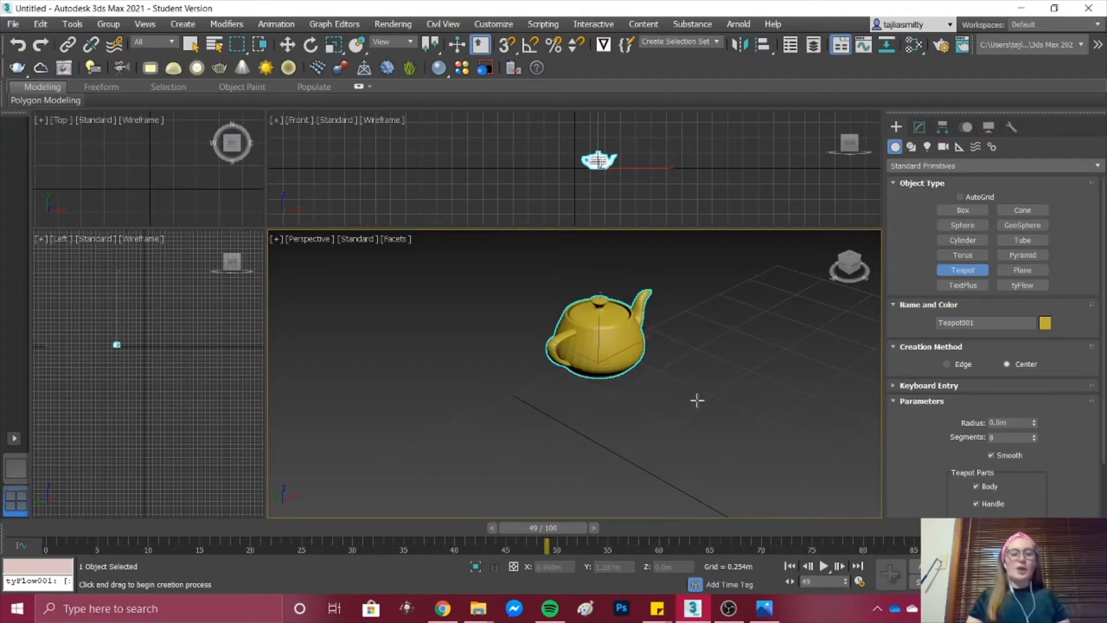
scroll(696, 399, down, 2)
scroll(697, 399, up, 2)
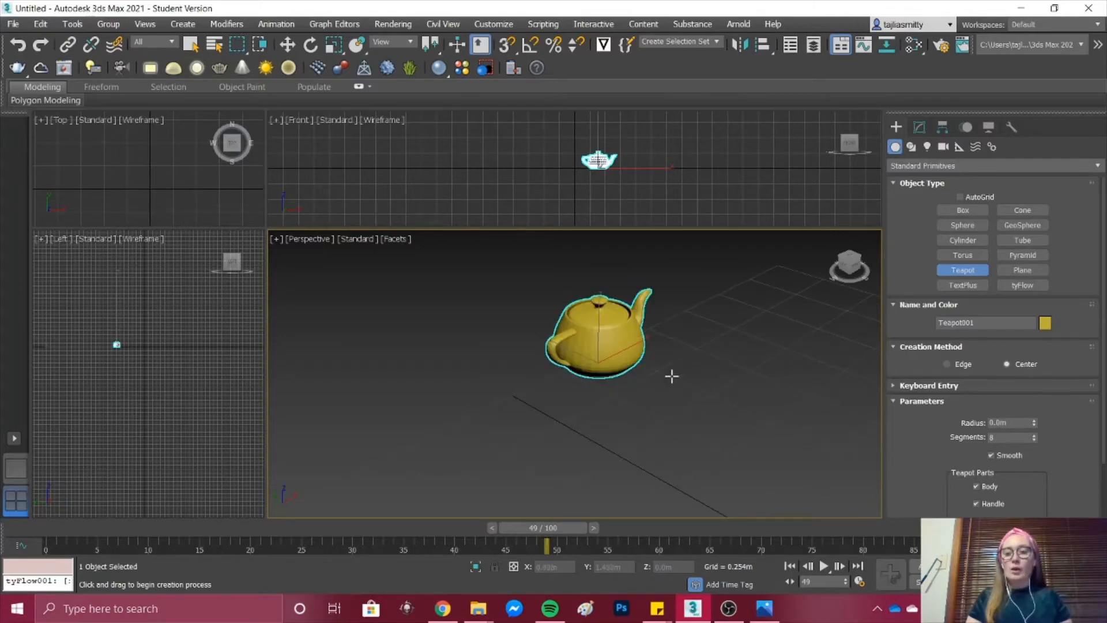
Step: Place a tyFlow object beside the teapot in the Perspective view and open its flow editor
click(1023, 285)
click(393, 370)
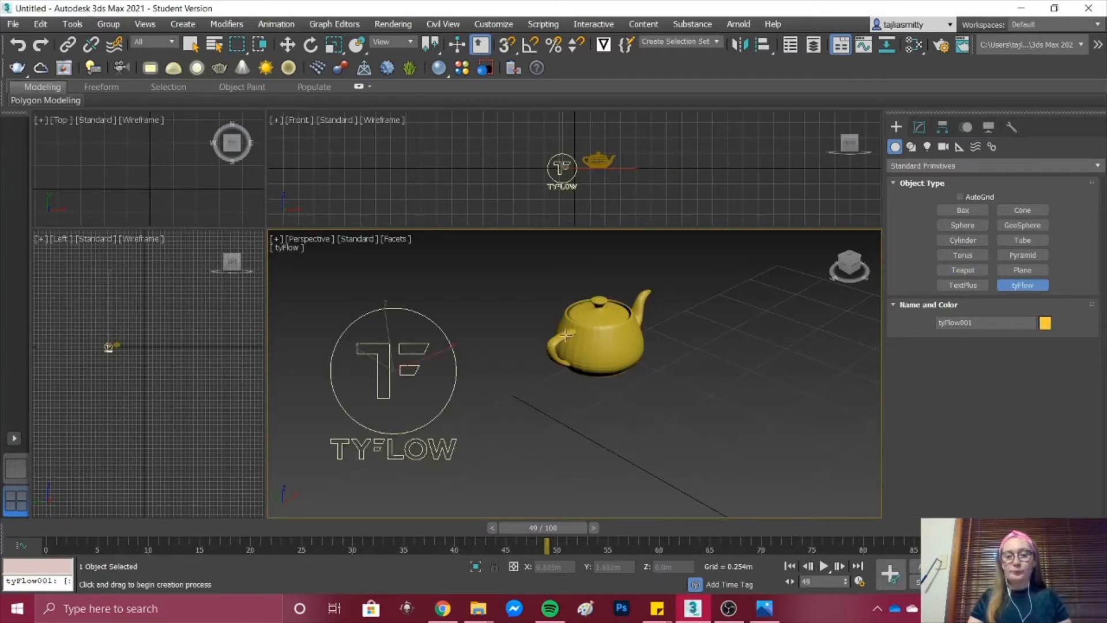
click(918, 127)
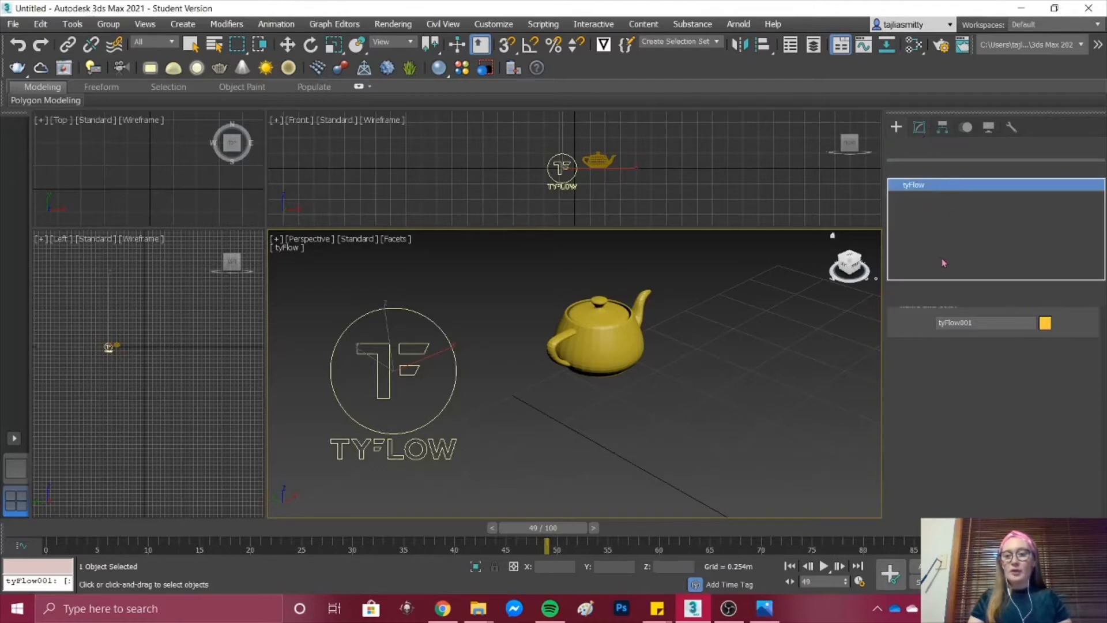
click(984, 357)
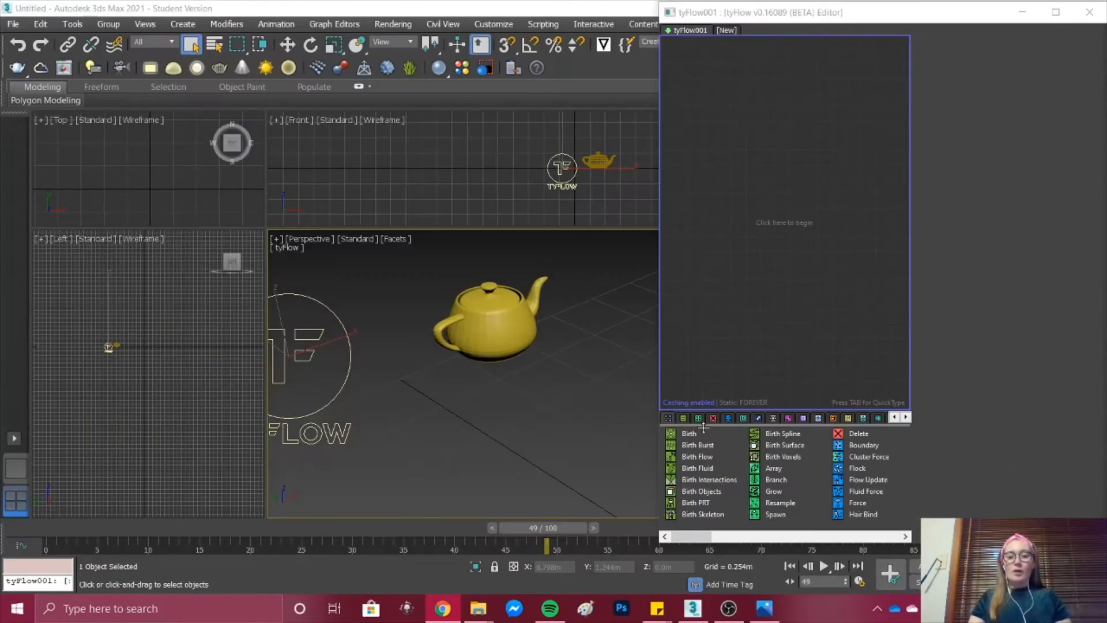
Step: Add a Birth operator to the empty flow as a new event and set its end frame to 0
click(692, 439)
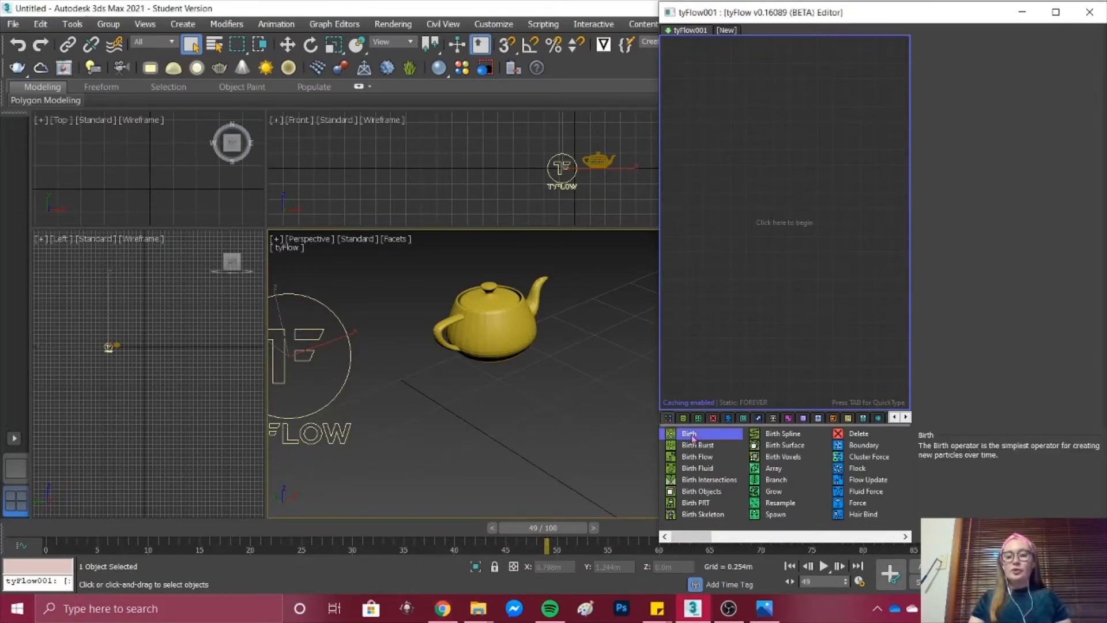
drag(732, 155, 745, 143)
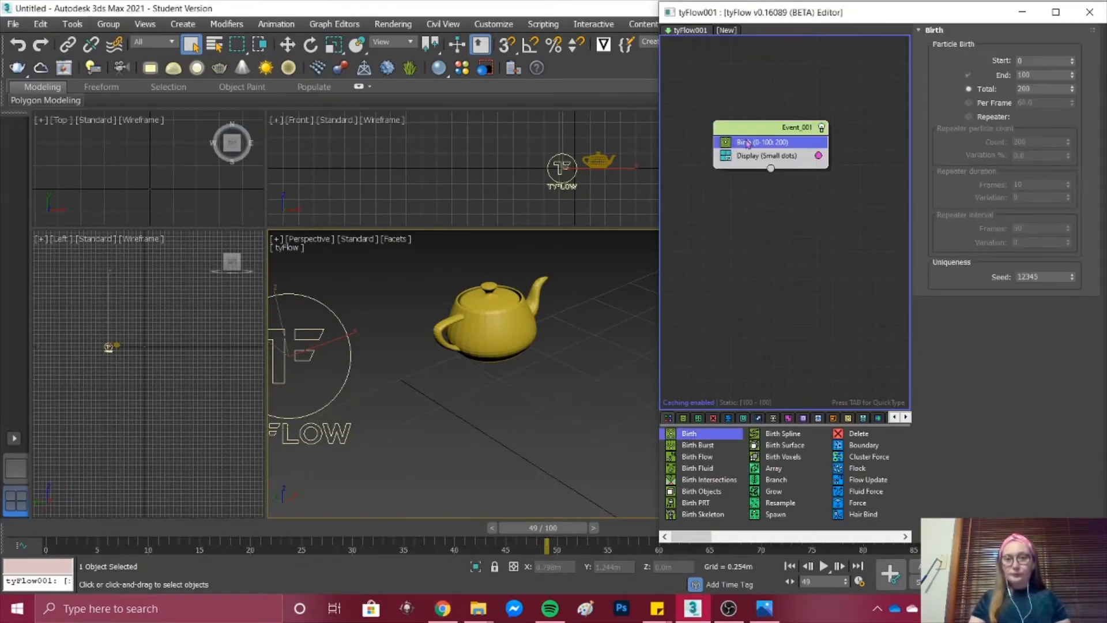
click(1030, 61)
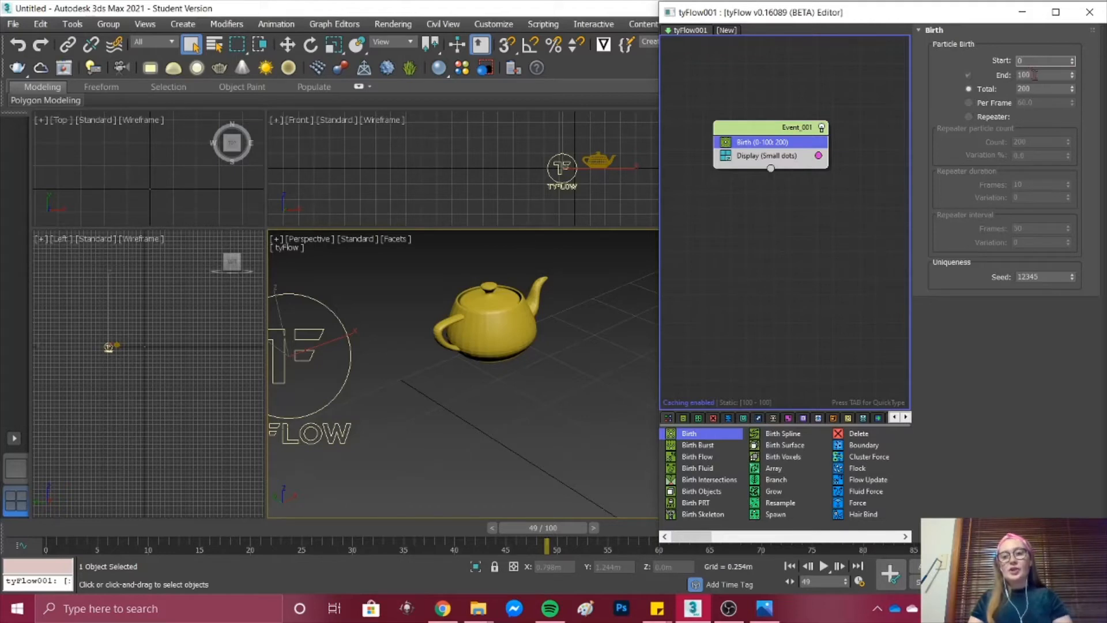
double_click(1035, 75)
text(0)
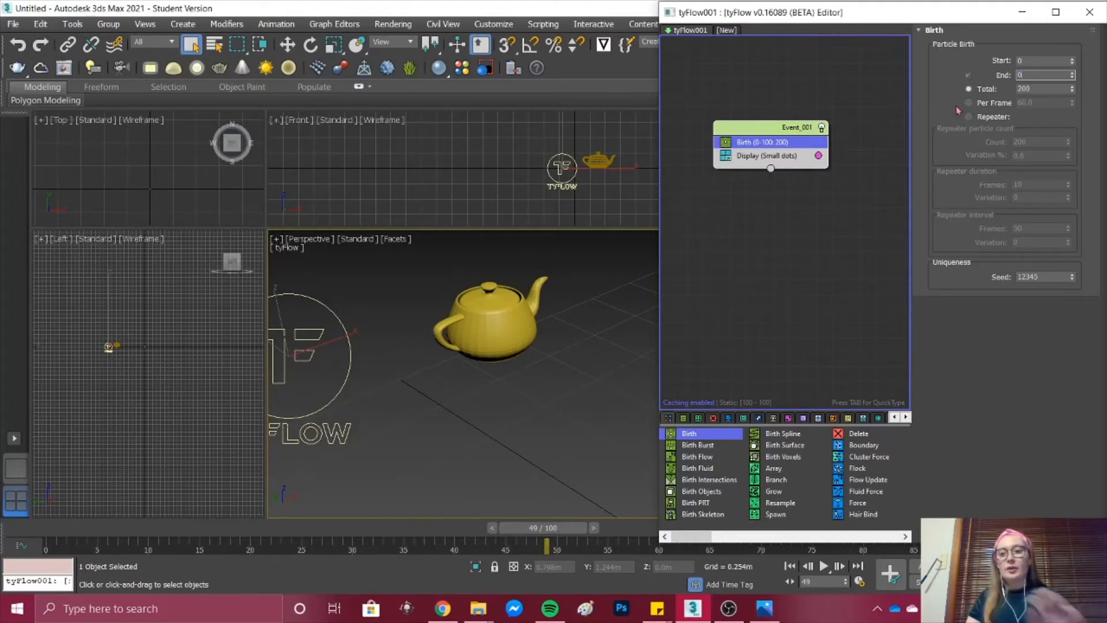
key(Return)
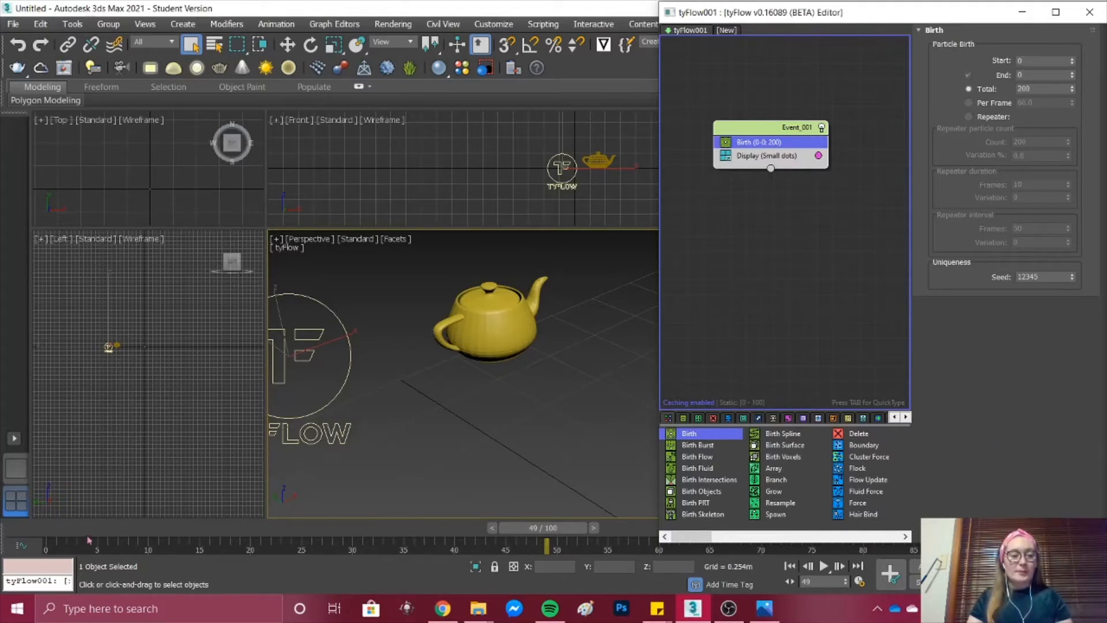
Step: At frame 0, add a Position Object operator beneath Birth and pick the teapot as its object
drag(593, 538, 63, 539)
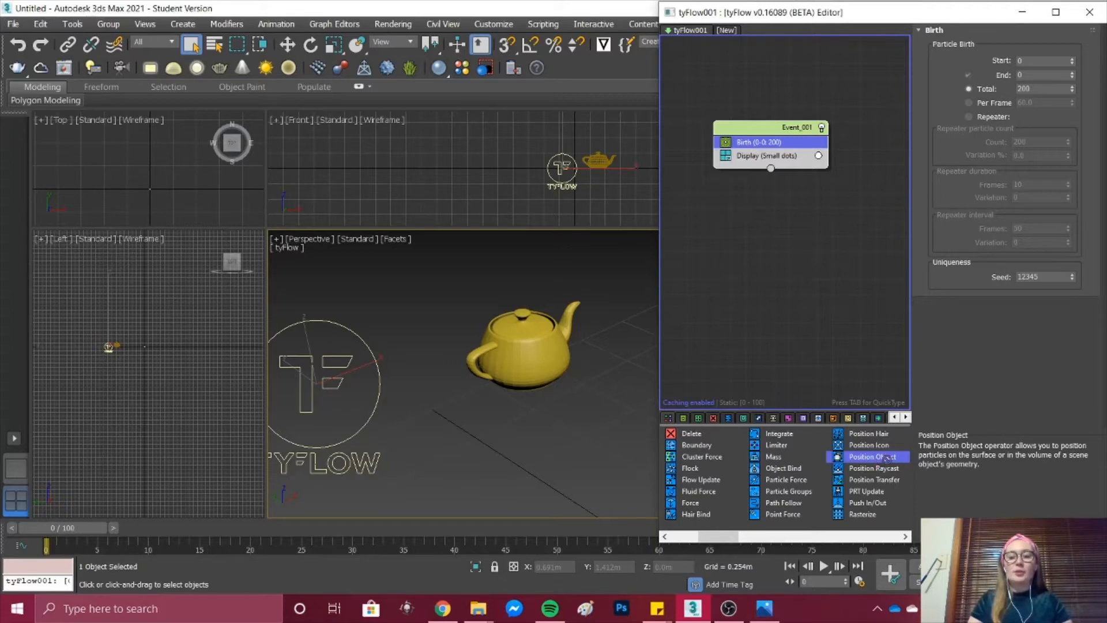
drag(742, 182, 763, 147)
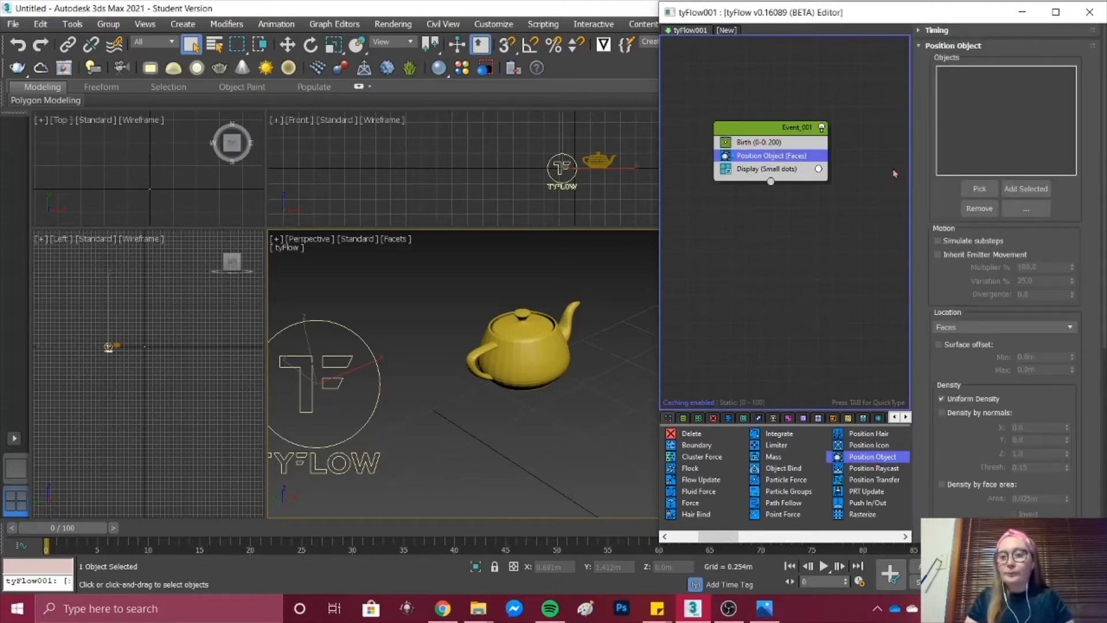
click(978, 189)
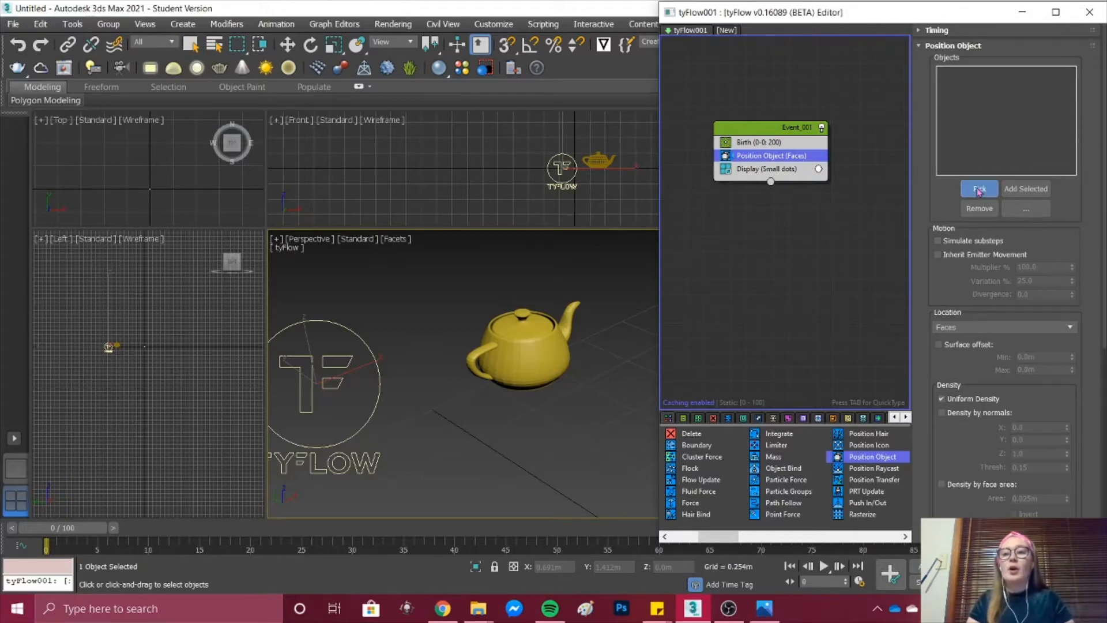
click(526, 349)
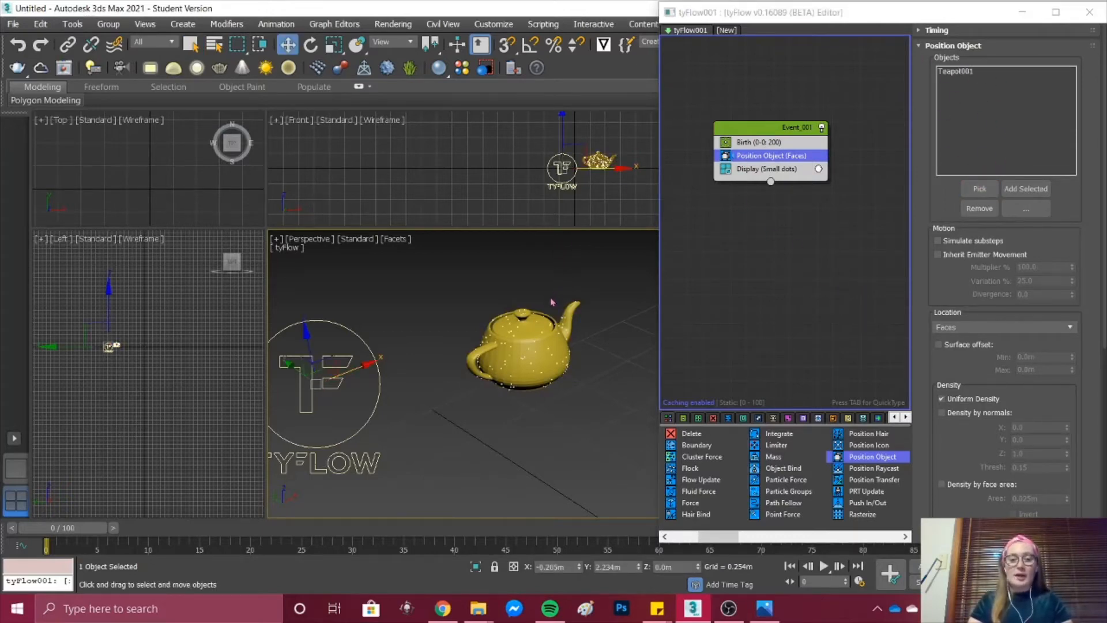
scroll(552, 302, up, 5)
scroll(593, 302, down, 2)
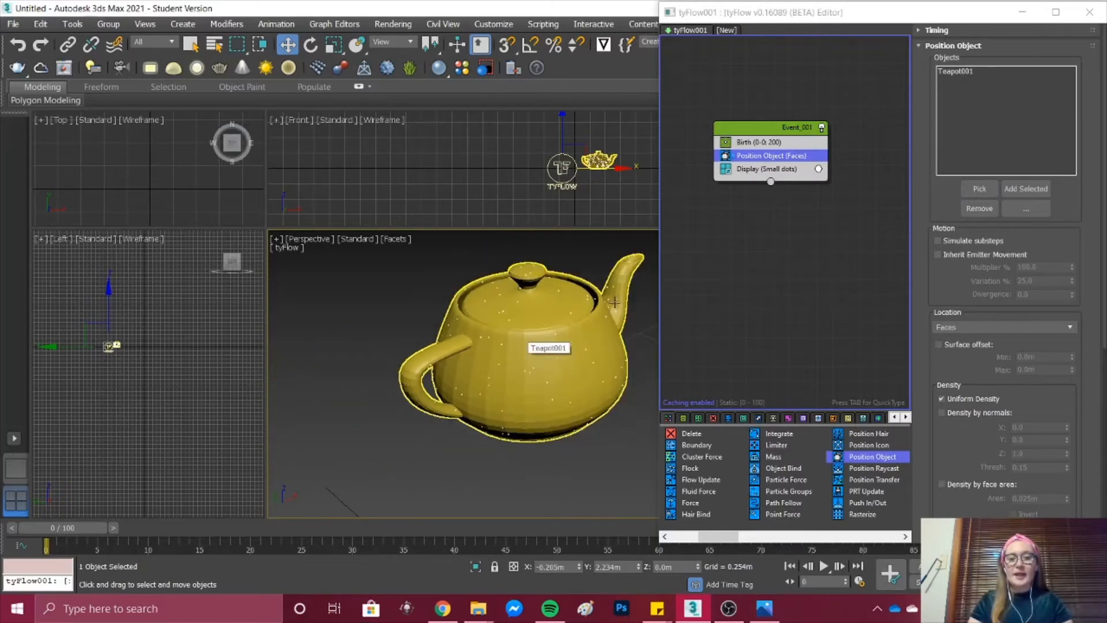
scroll(613, 302, up, 3)
scroll(634, 291, down, 3)
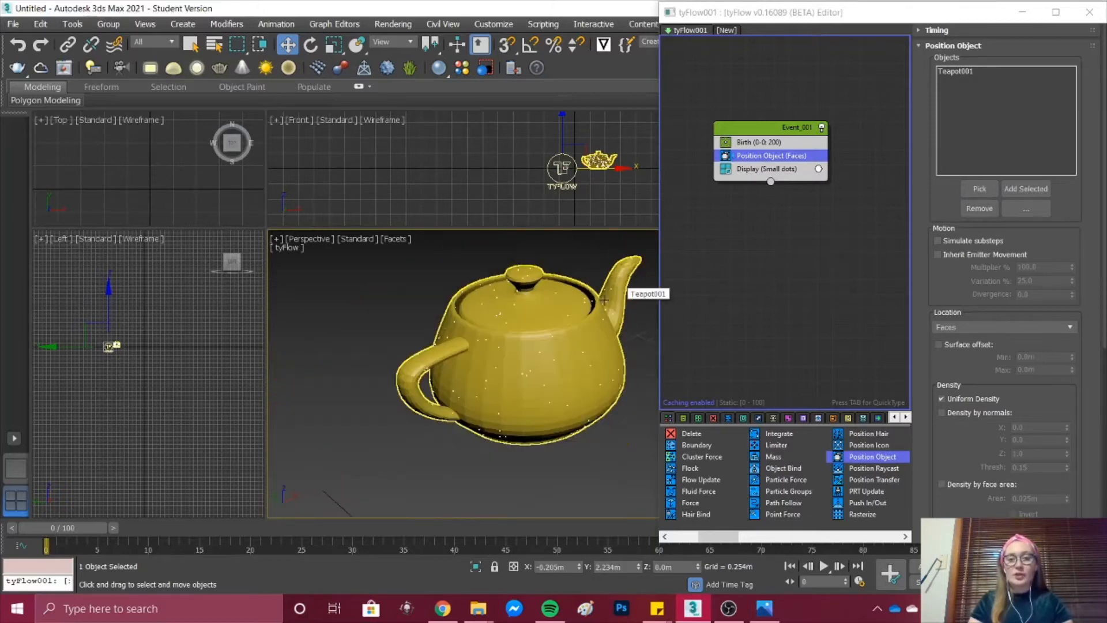
Step: Set the Birth operator's total particle count to 5000
click(748, 144)
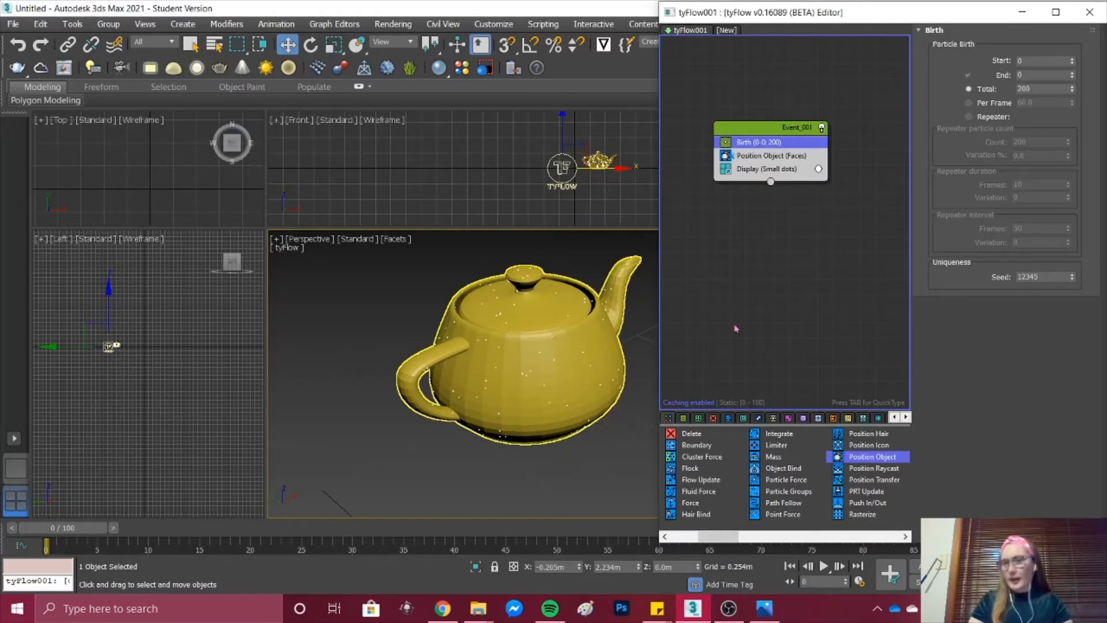
double_click(1037, 88)
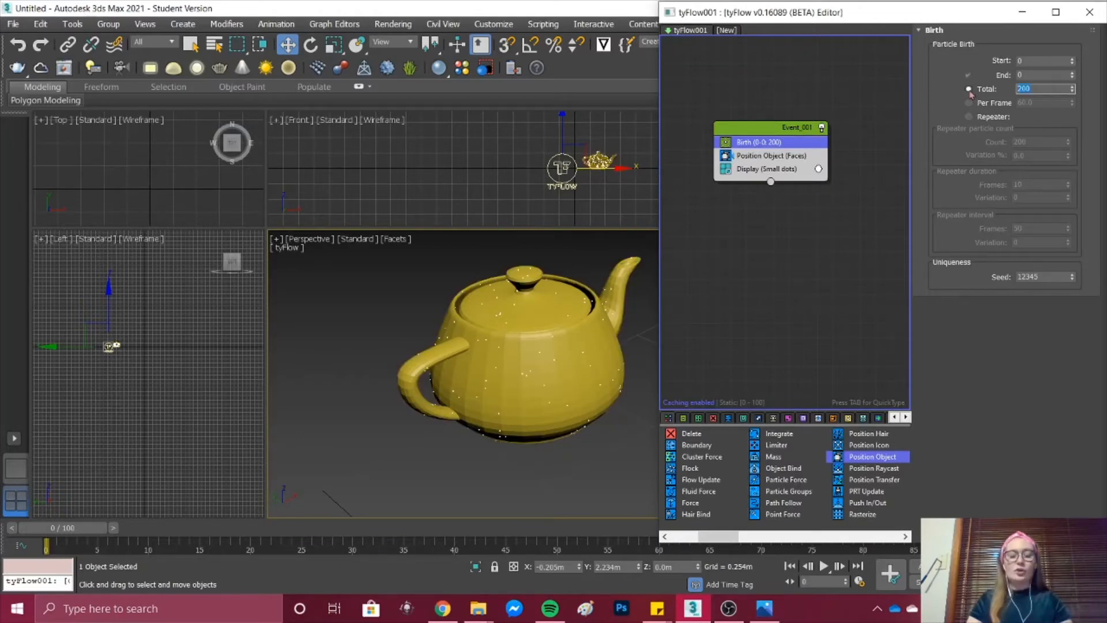
text(500)
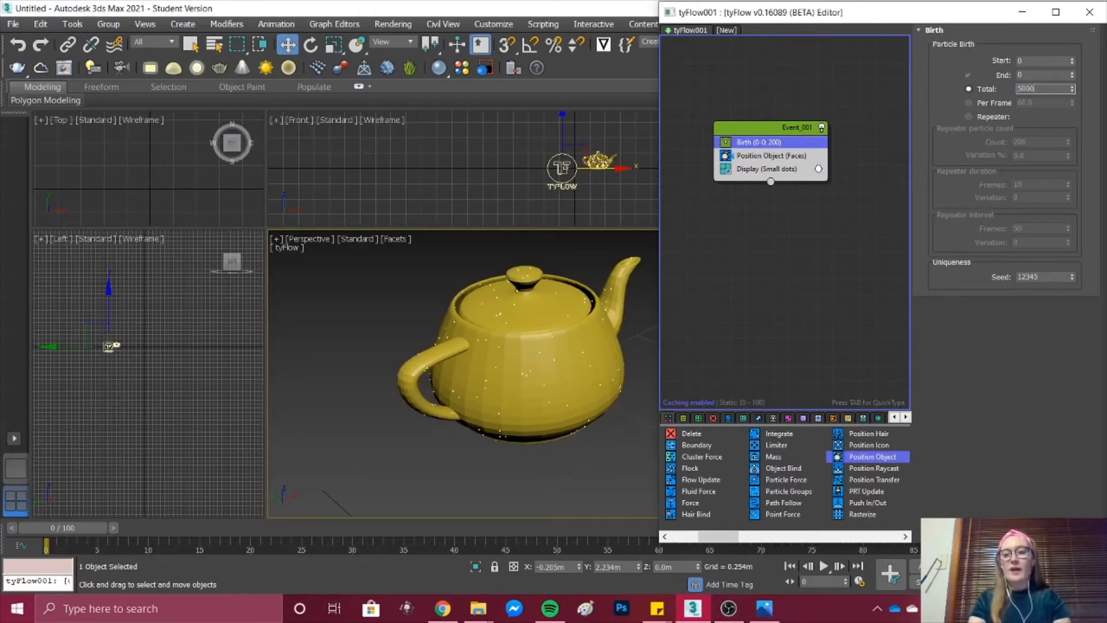
text(0)
key(Return)
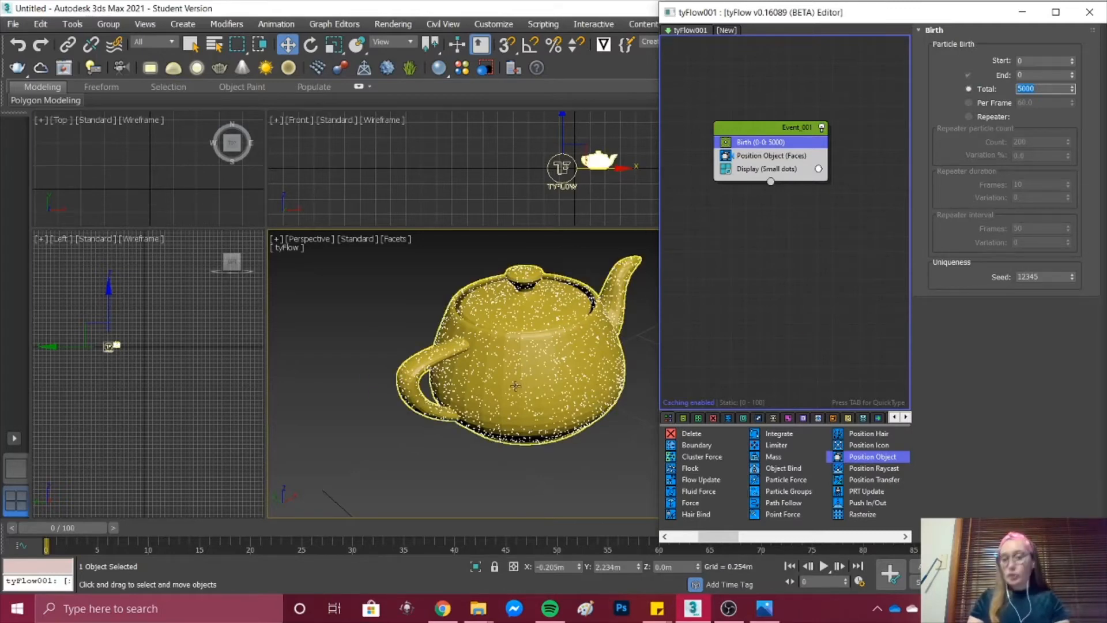
scroll(519, 354, up, 5)
scroll(519, 353, down, 5)
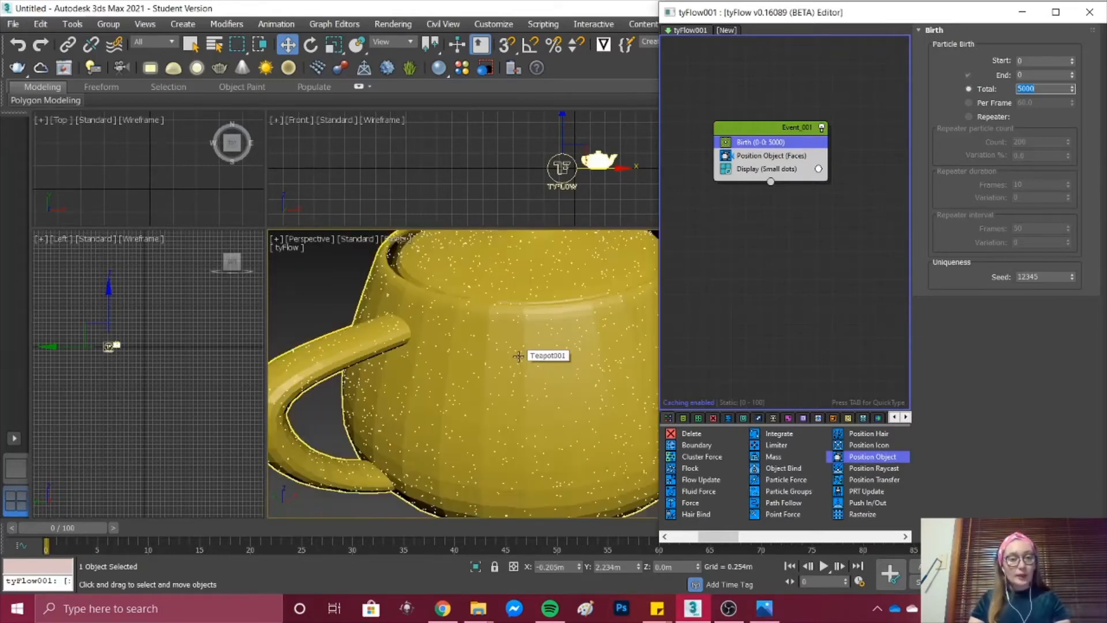
scroll(519, 334, up, 3)
Step: Add a Shape operator to the event between Position Object and Display
click(743, 156)
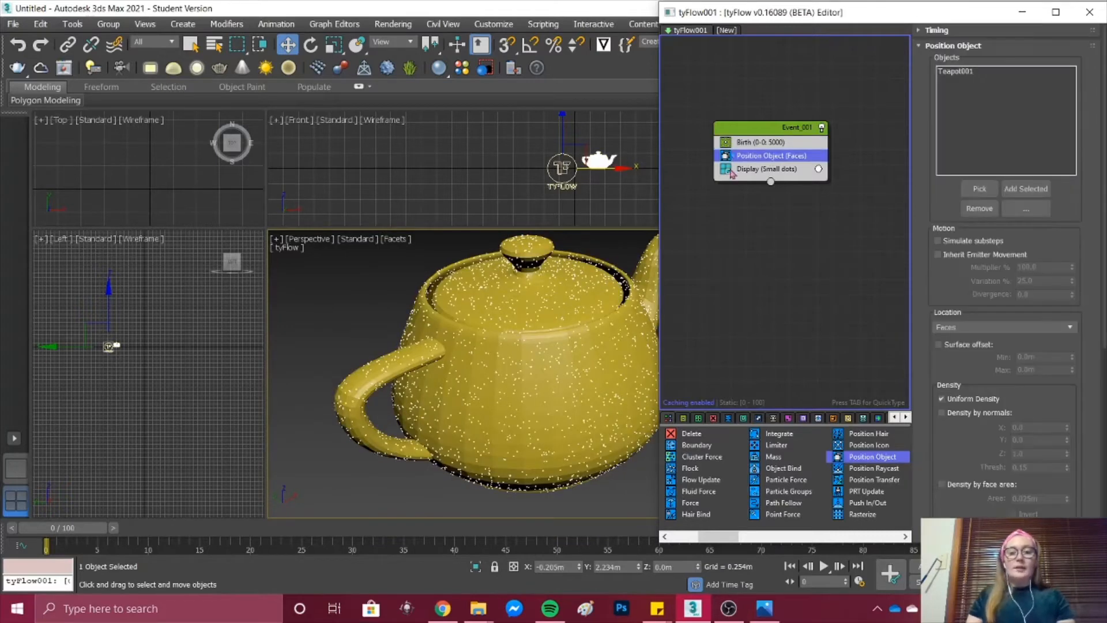
drag(729, 536, 784, 536)
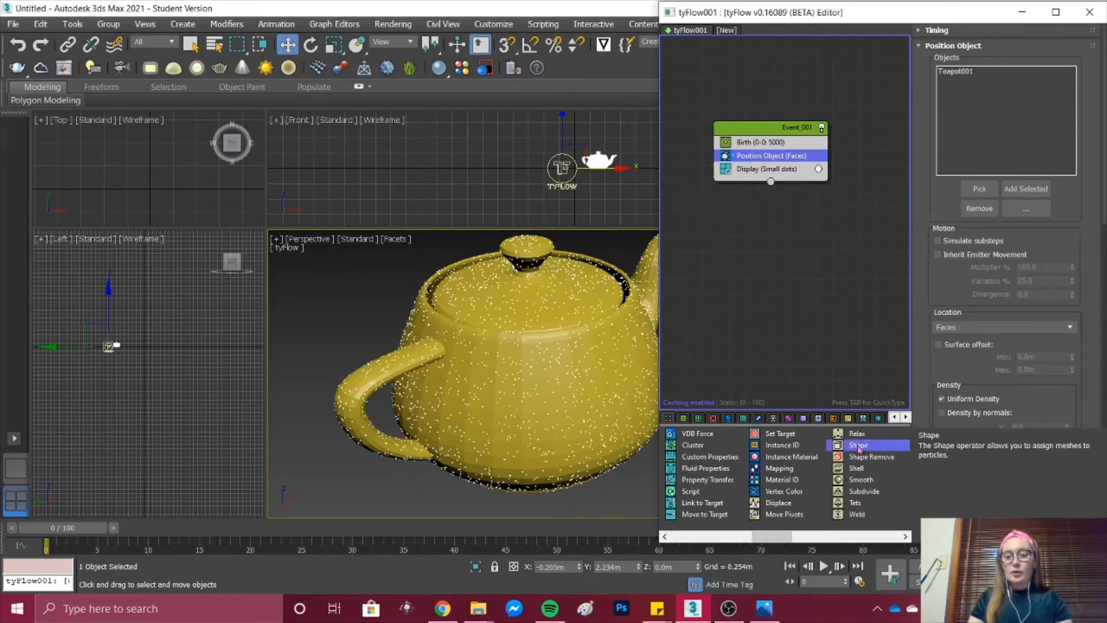
drag(865, 450, 809, 317)
drag(744, 173, 799, 202)
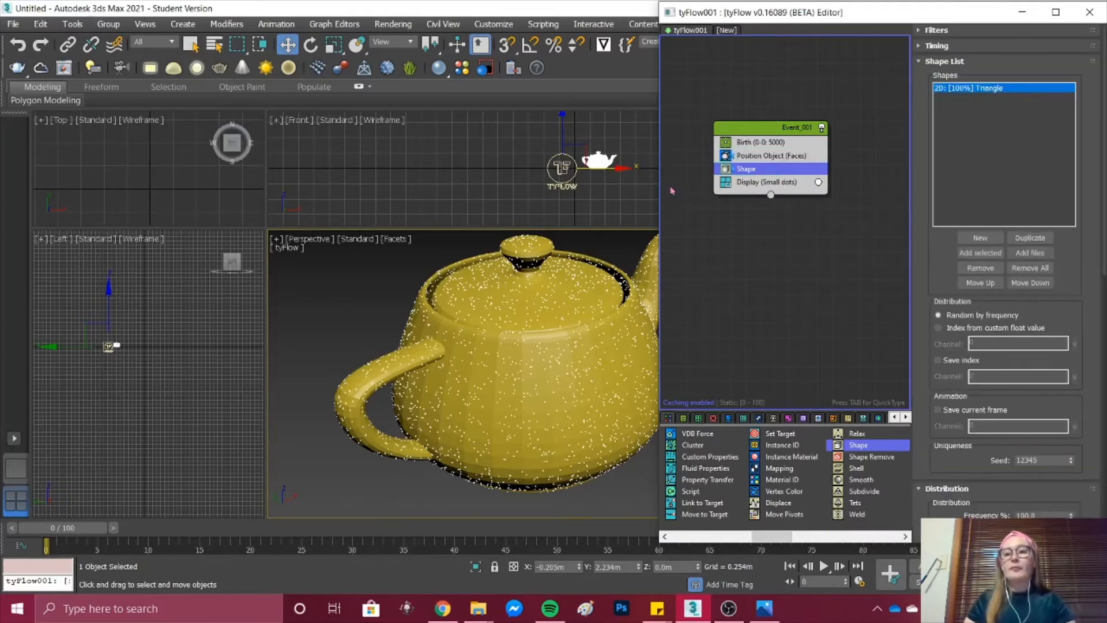
Step: Set the Shape operator's mesh type to 3D with the Geosphere (LowRes) shape
scroll(1035, 363, down, 3)
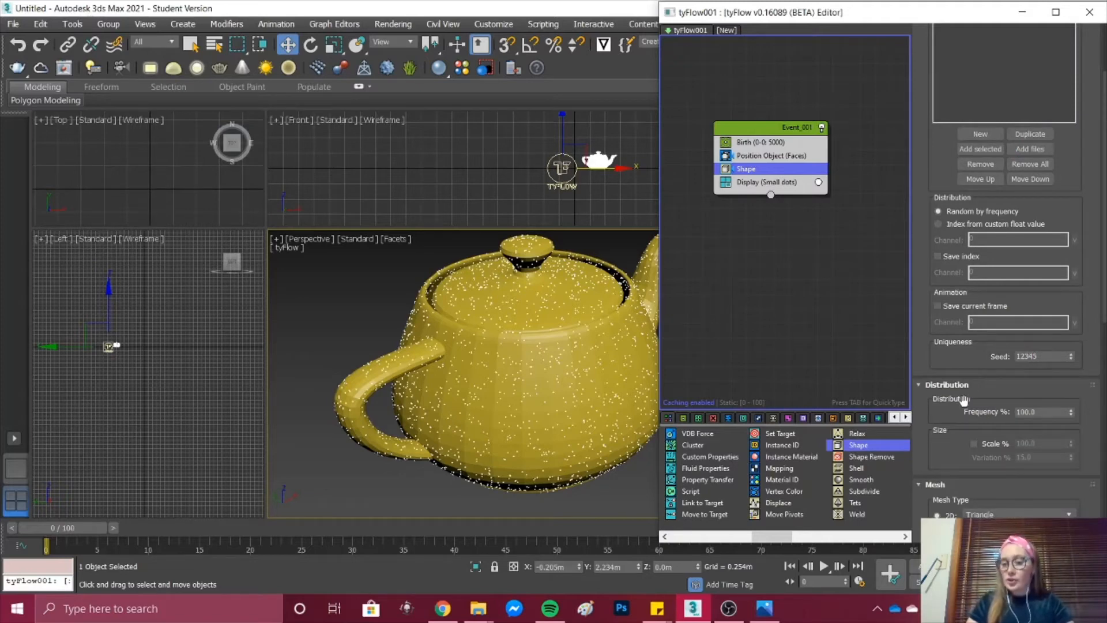
scroll(959, 395, down, 5)
click(937, 344)
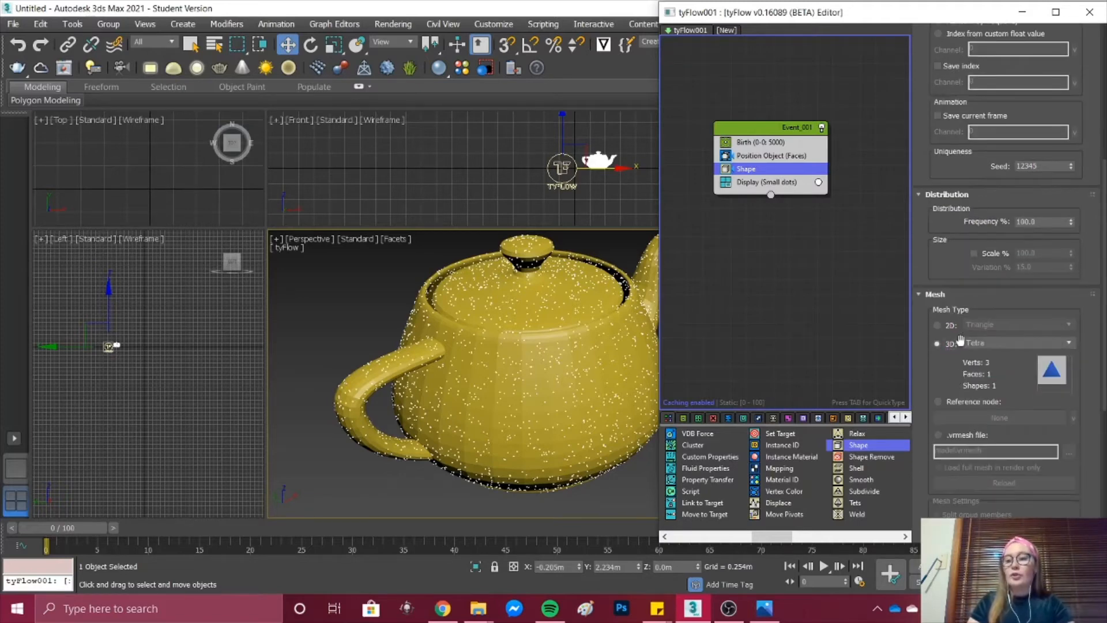
click(1015, 343)
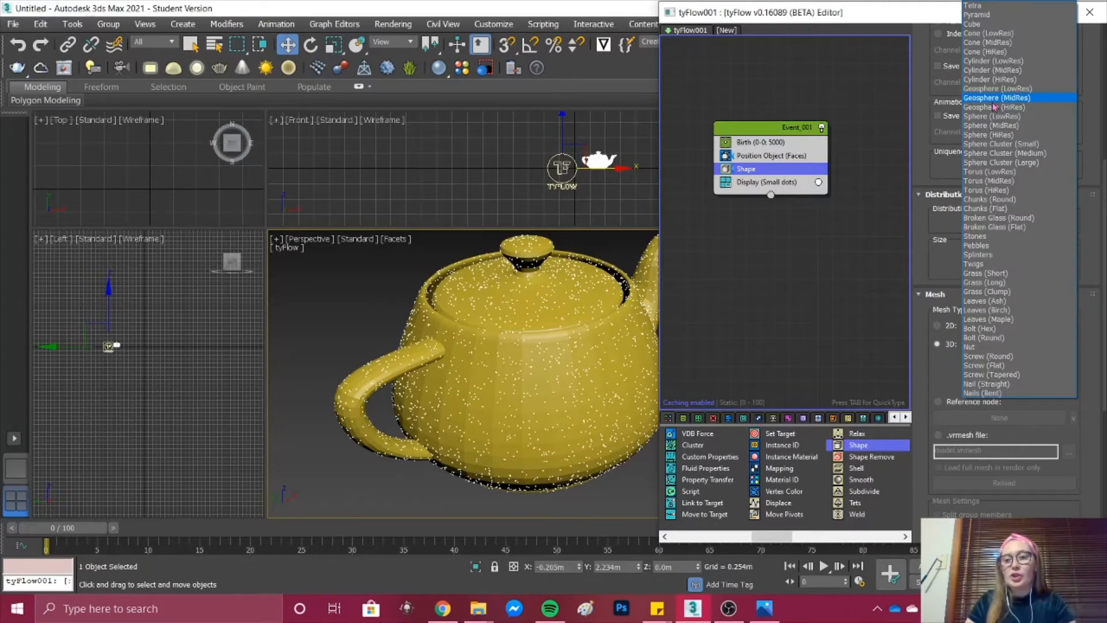
click(993, 89)
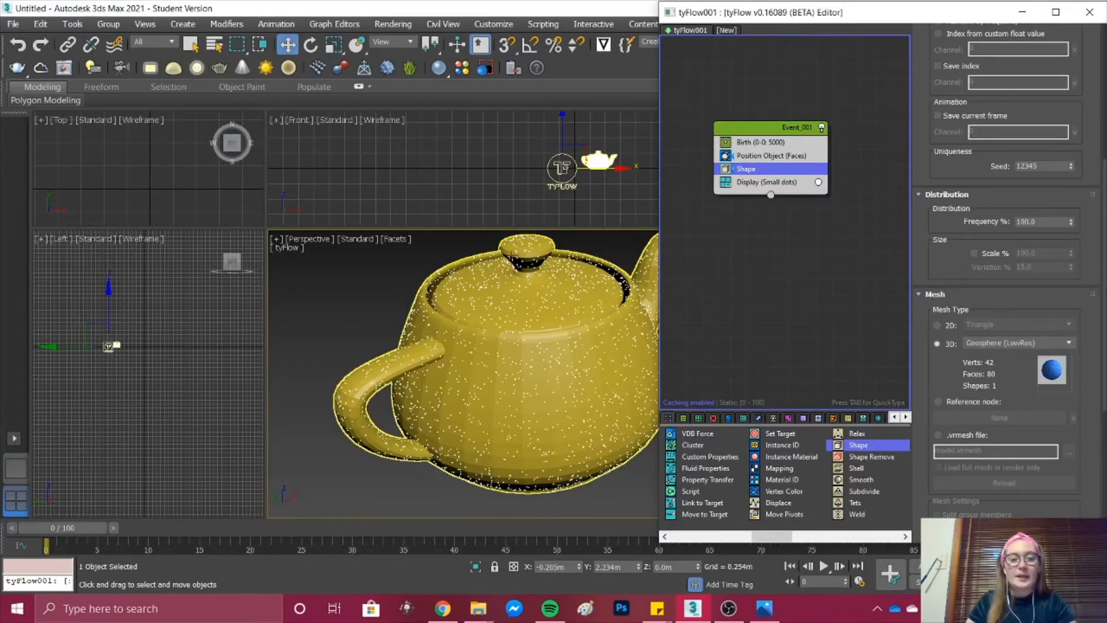
Step: Set the Display operator's type to Geometry so the particles show their meshes
click(775, 182)
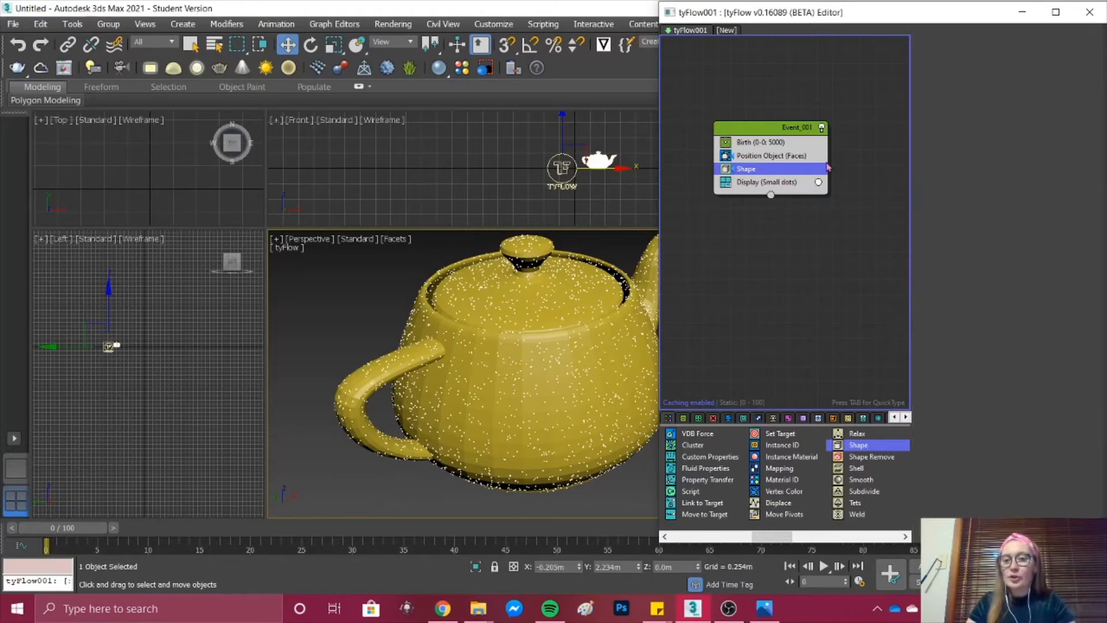
click(978, 60)
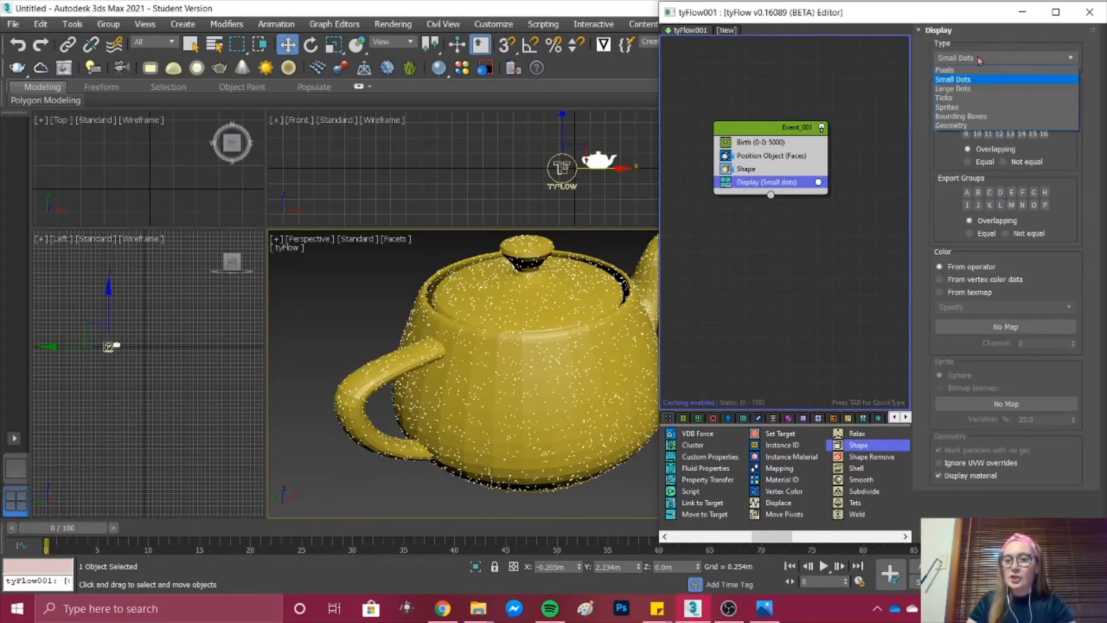
click(958, 131)
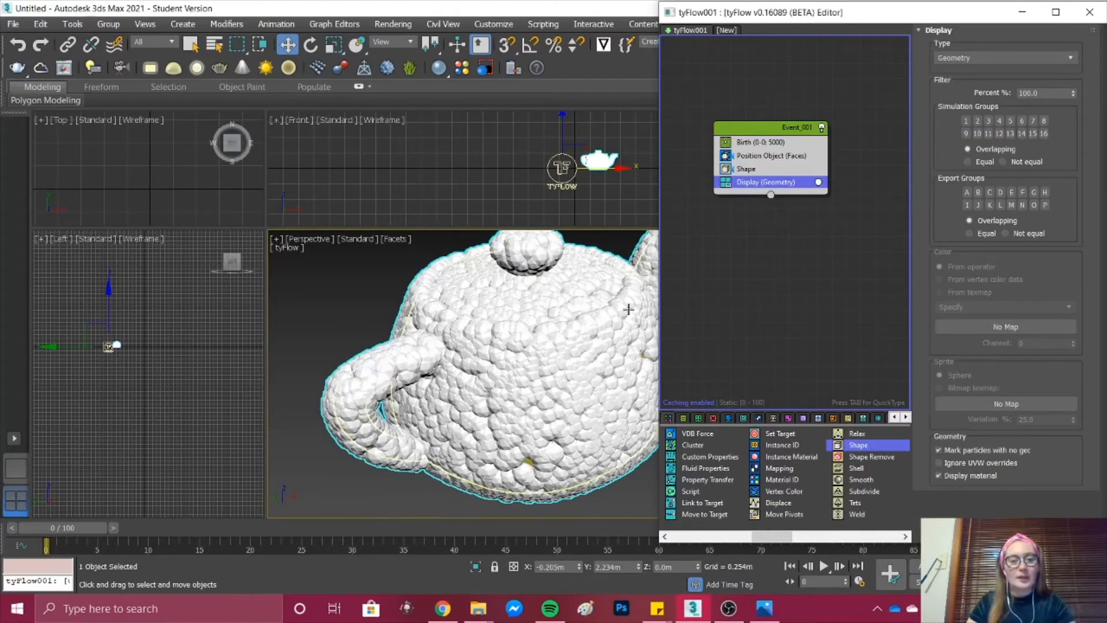
Step: Set the Birth operator's total particle count to 4500
click(759, 172)
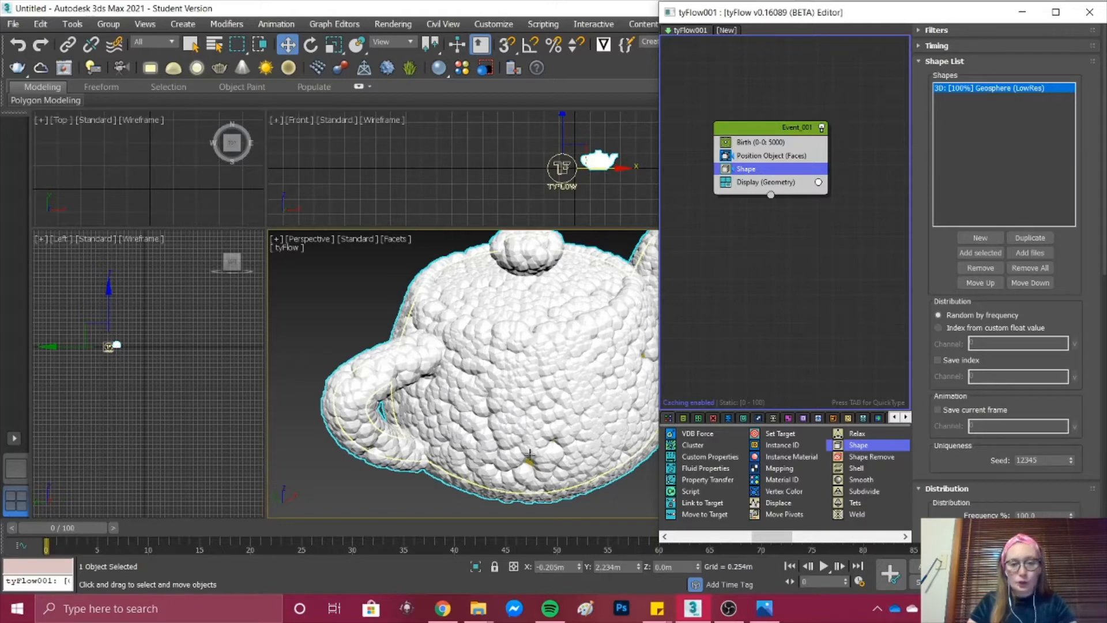
click(762, 144)
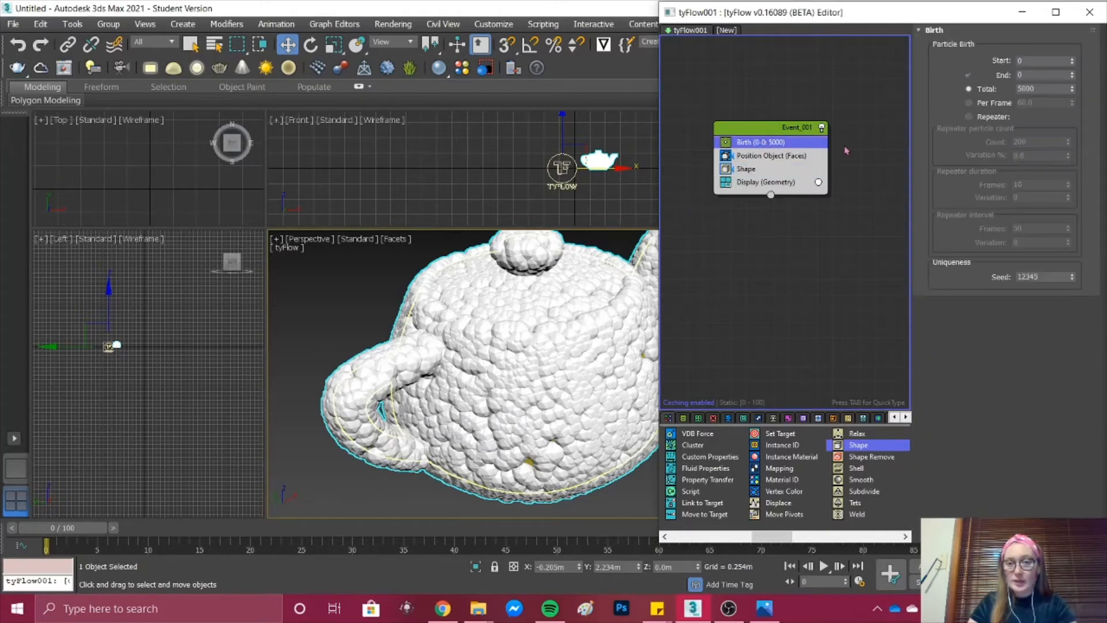
double_click(1038, 89)
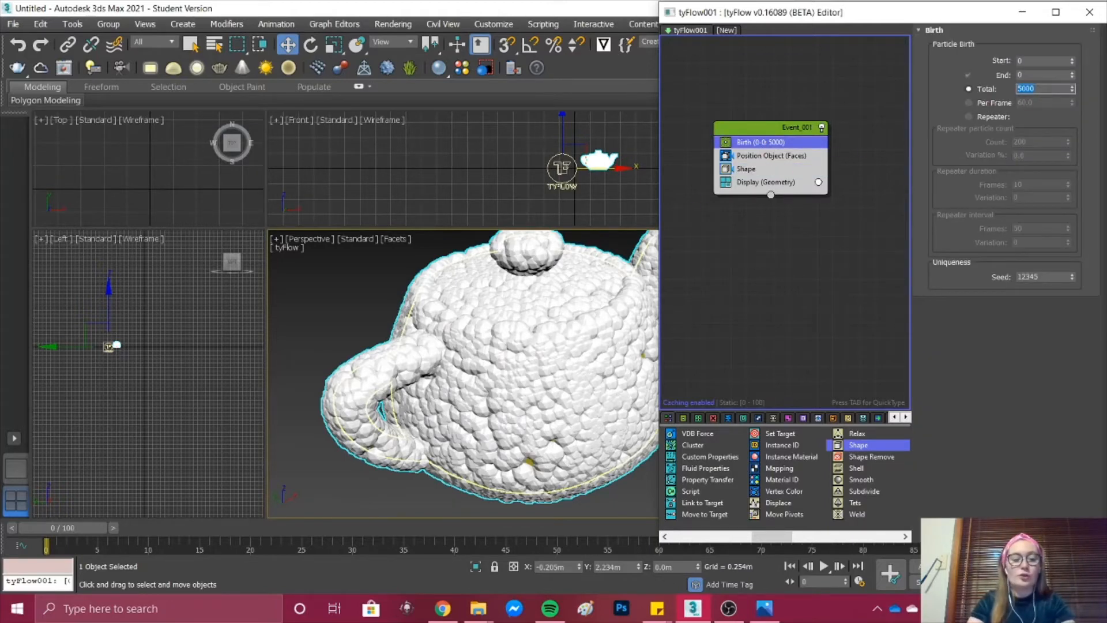
key(Return)
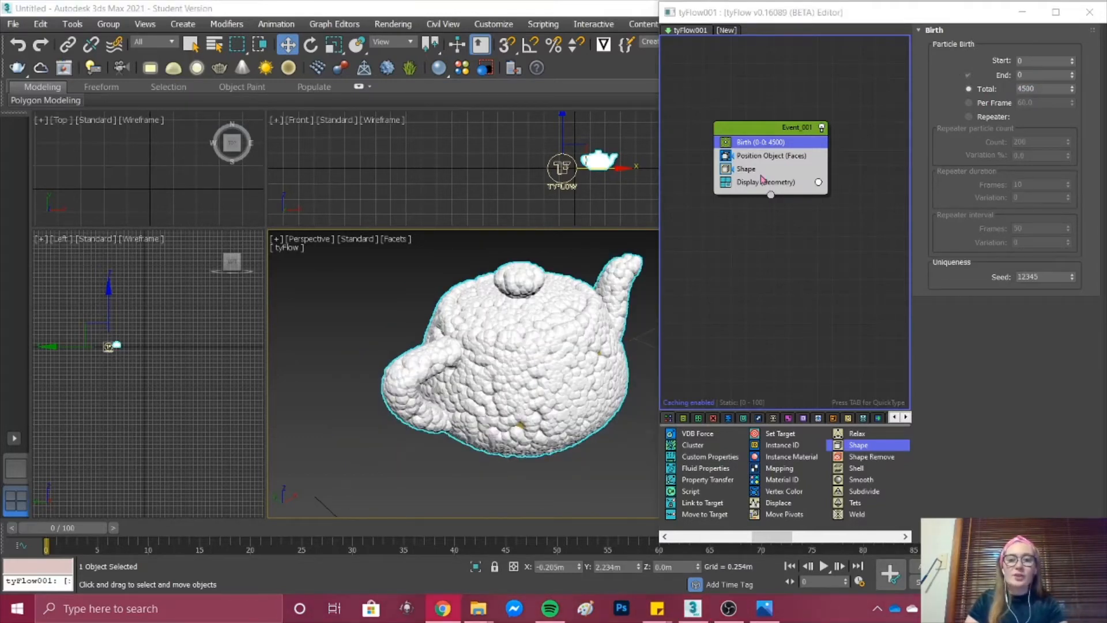
Step: Add a Surface Test operator between Shape and Display, and pick the teapot as its test object
click(761, 176)
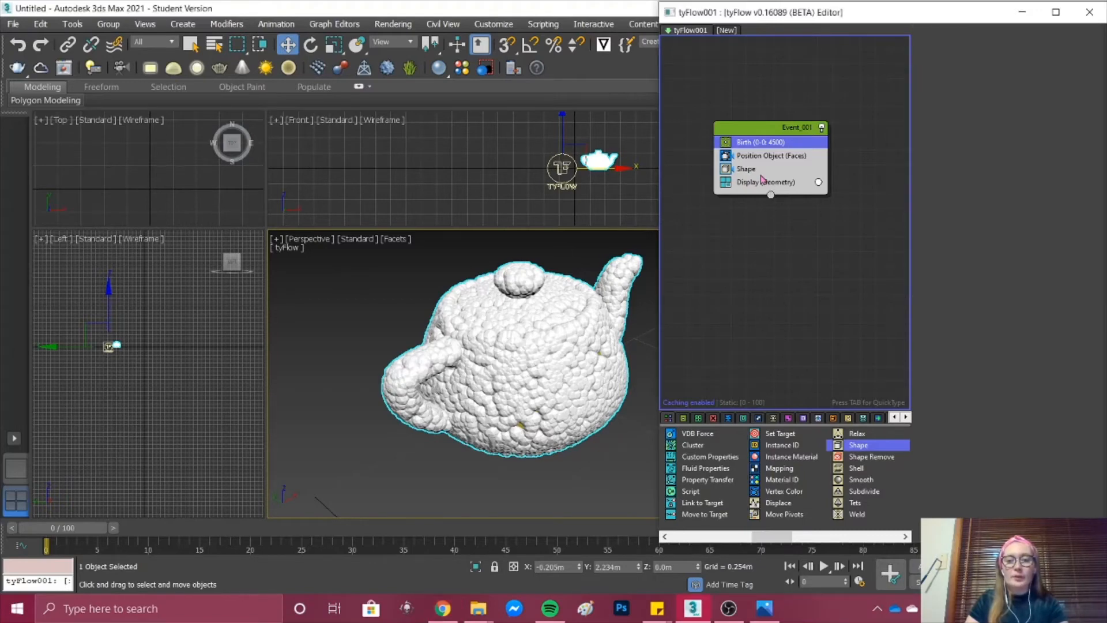
click(761, 175)
key(Tab)
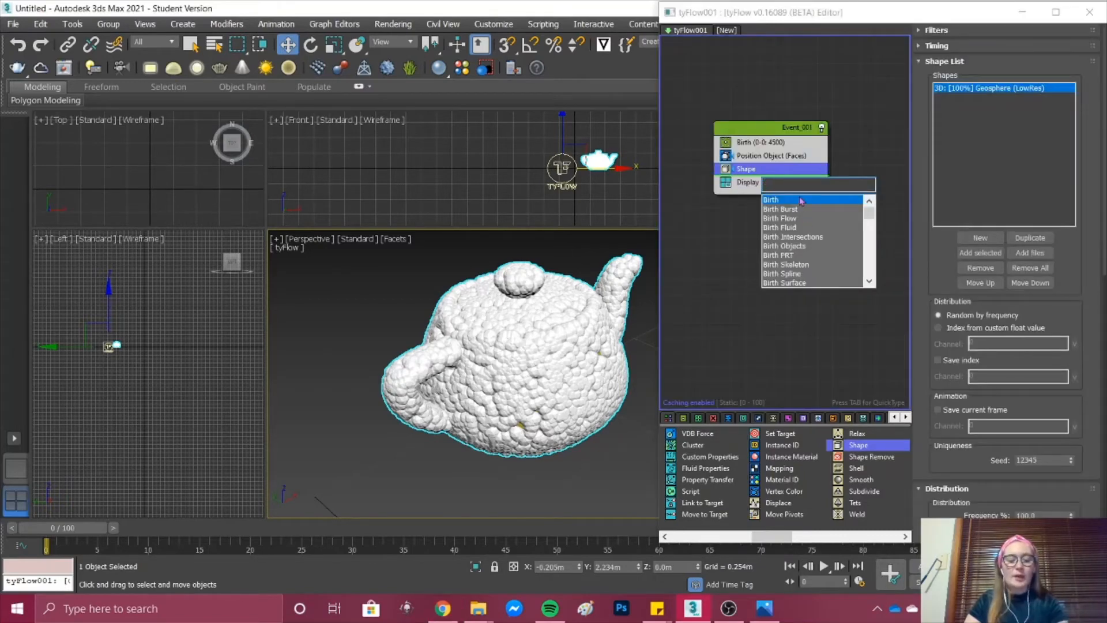
text(surf)
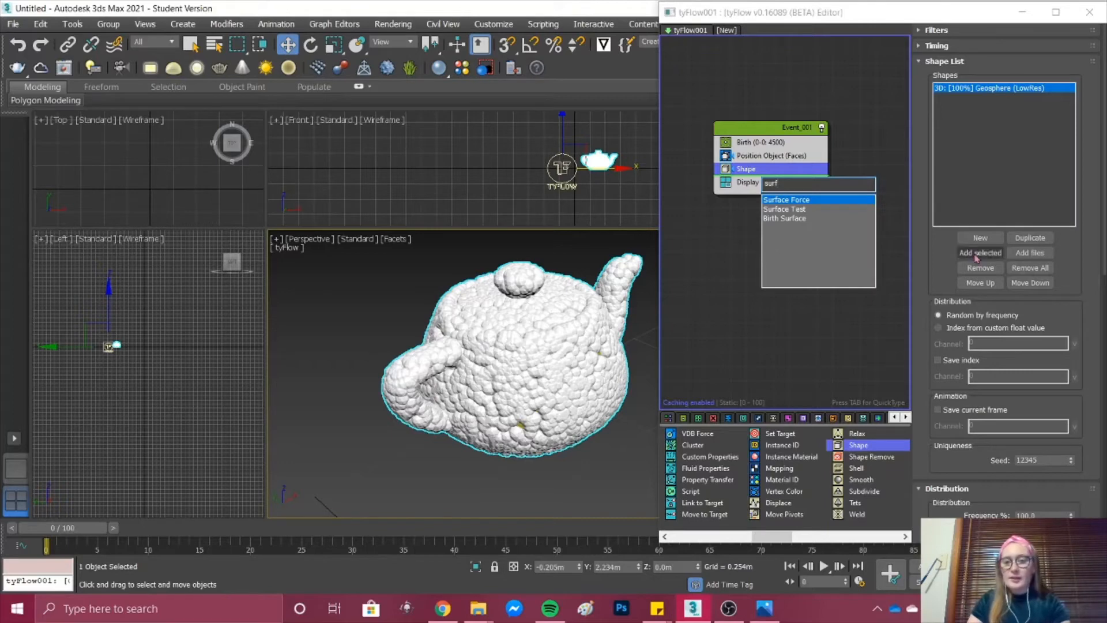
click(784, 209)
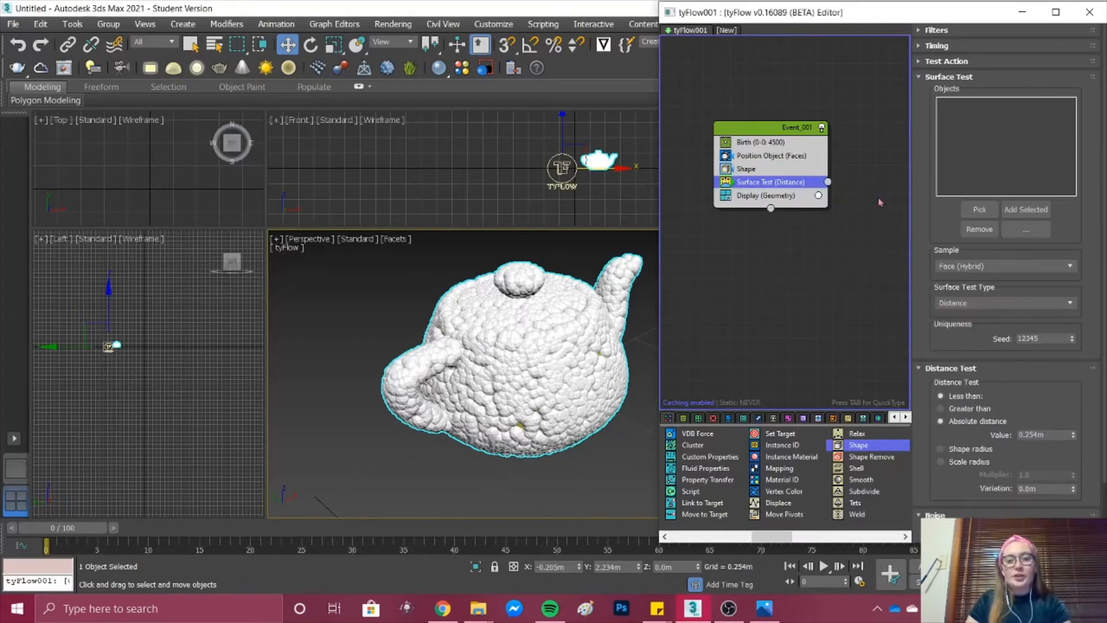
click(980, 209)
click(627, 385)
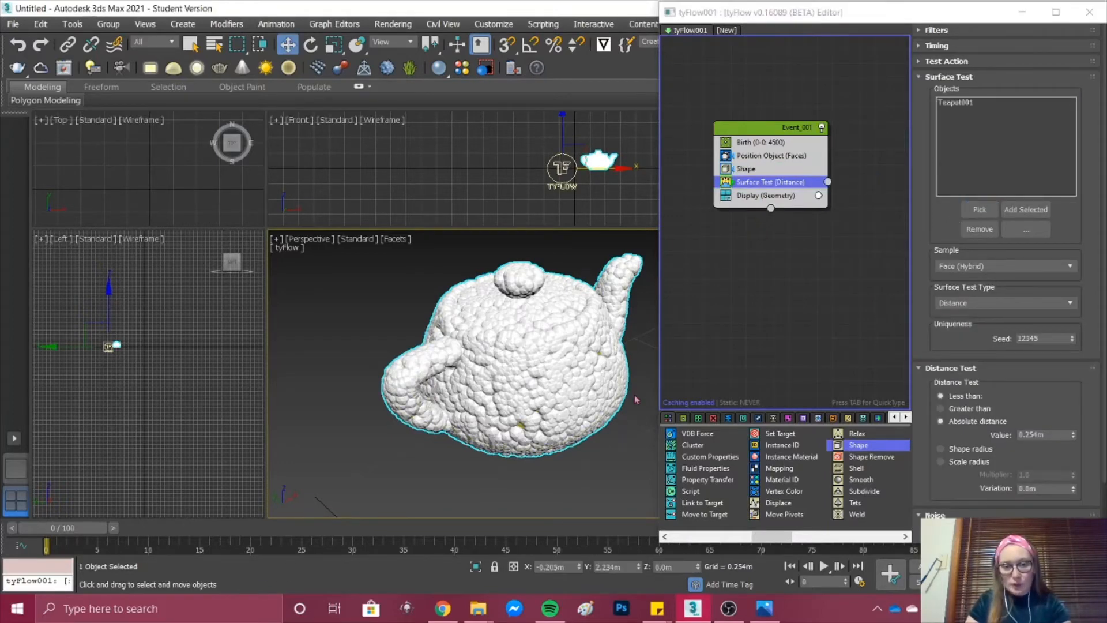
Step: Create a separate event with a Delete operator and connect the Surface Test output to it
scroll(751, 213, down, 3)
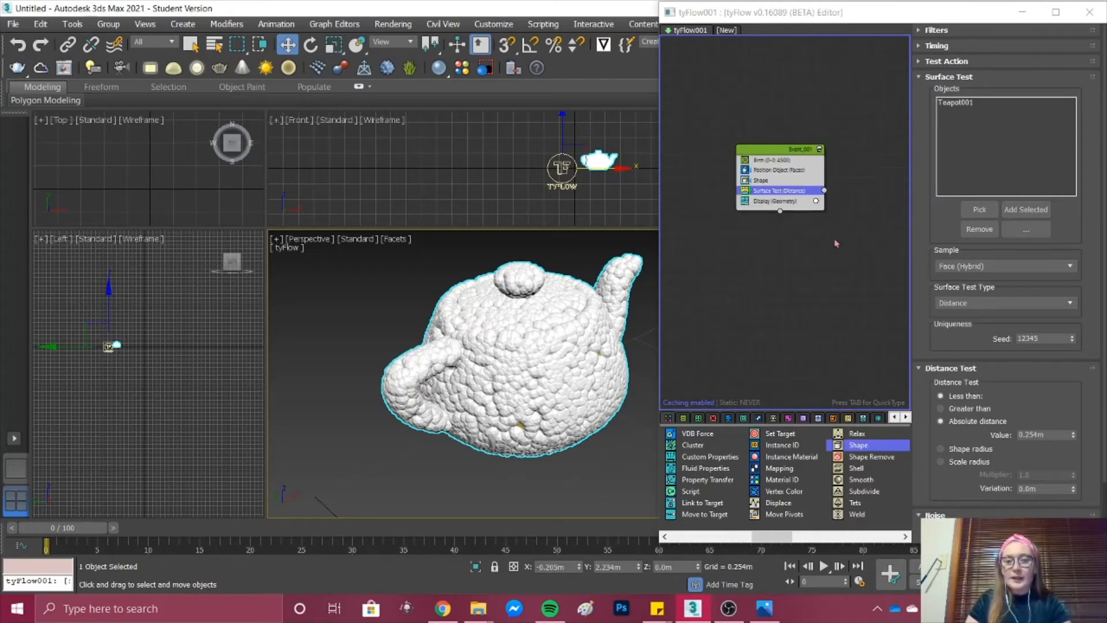
scroll(871, 222, up, 3)
click(872, 224)
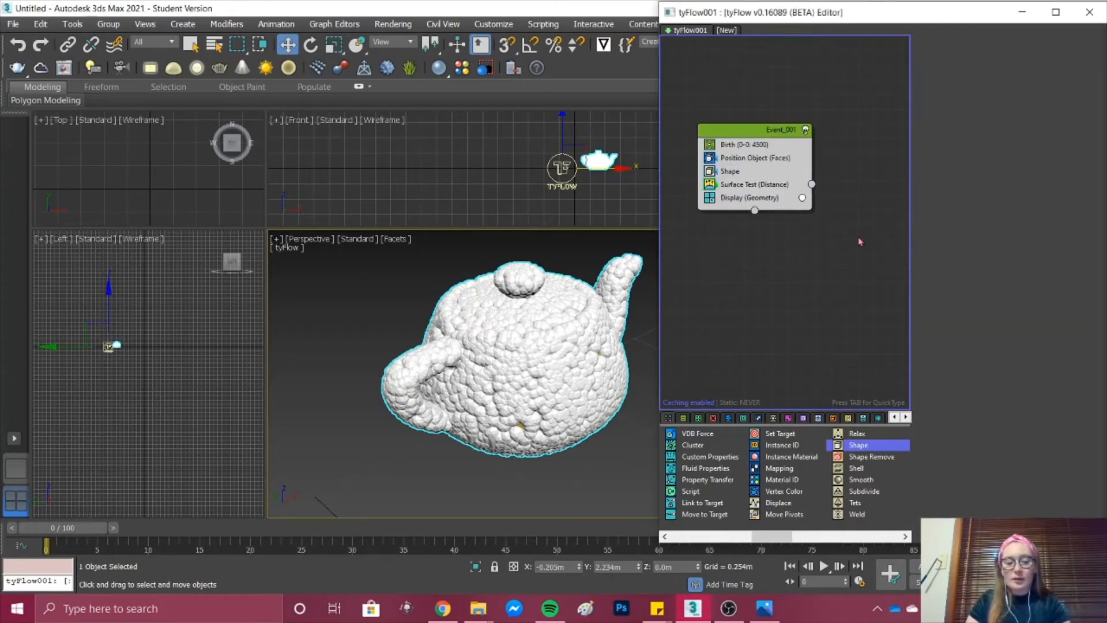
key(Tab)
text(del)
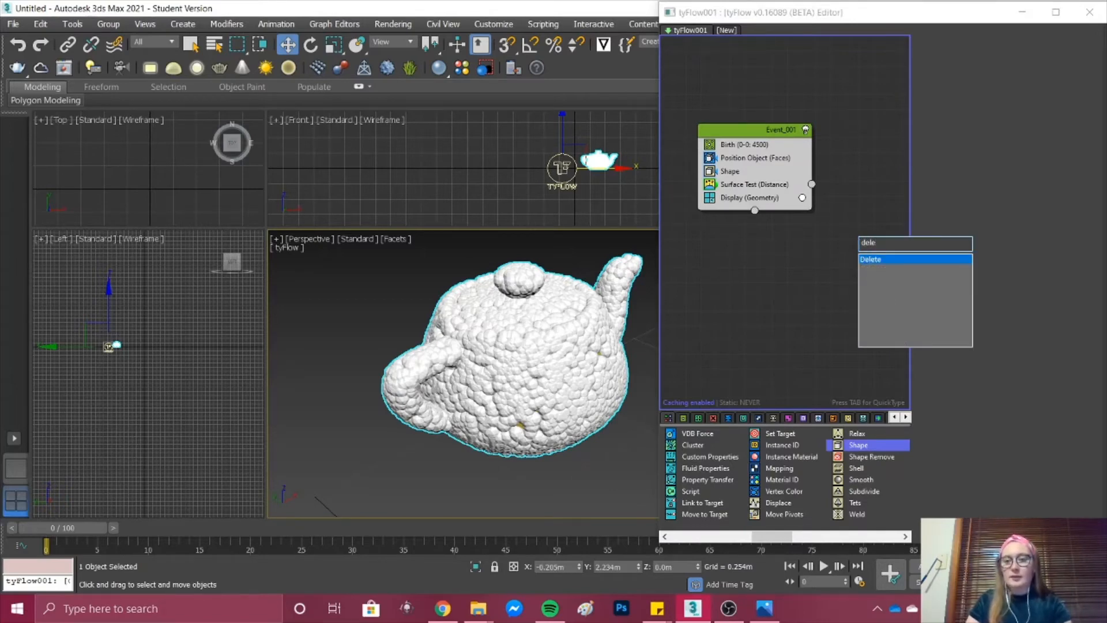
key(Return)
drag(811, 185, 858, 229)
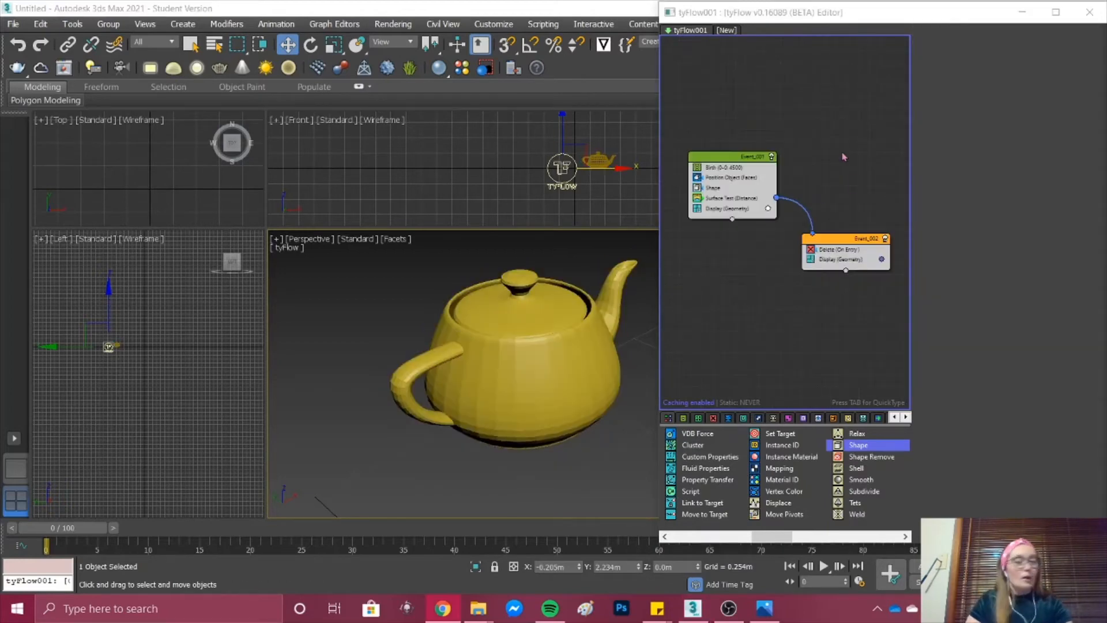
Step: Set the Surface Test operator's test type to Raycast (Hit)
click(739, 198)
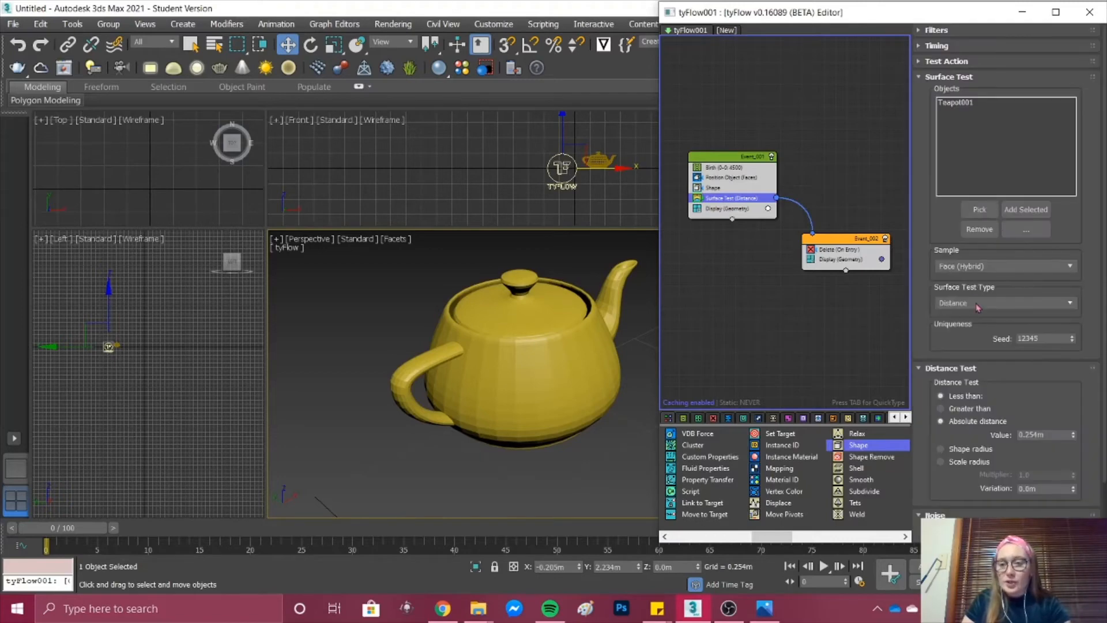
click(974, 303)
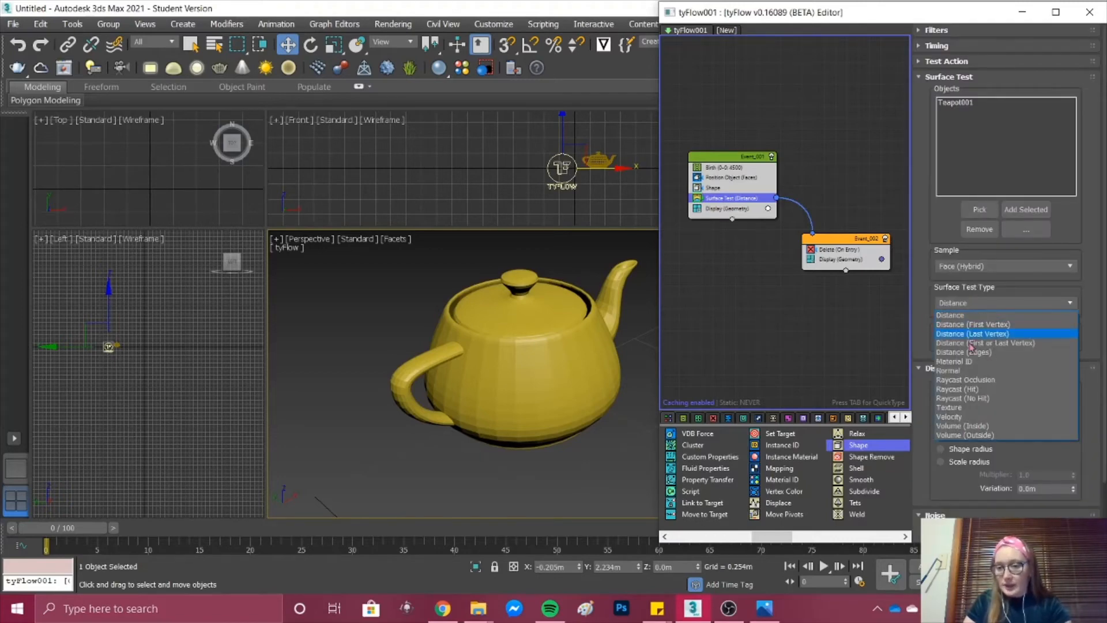
click(988, 391)
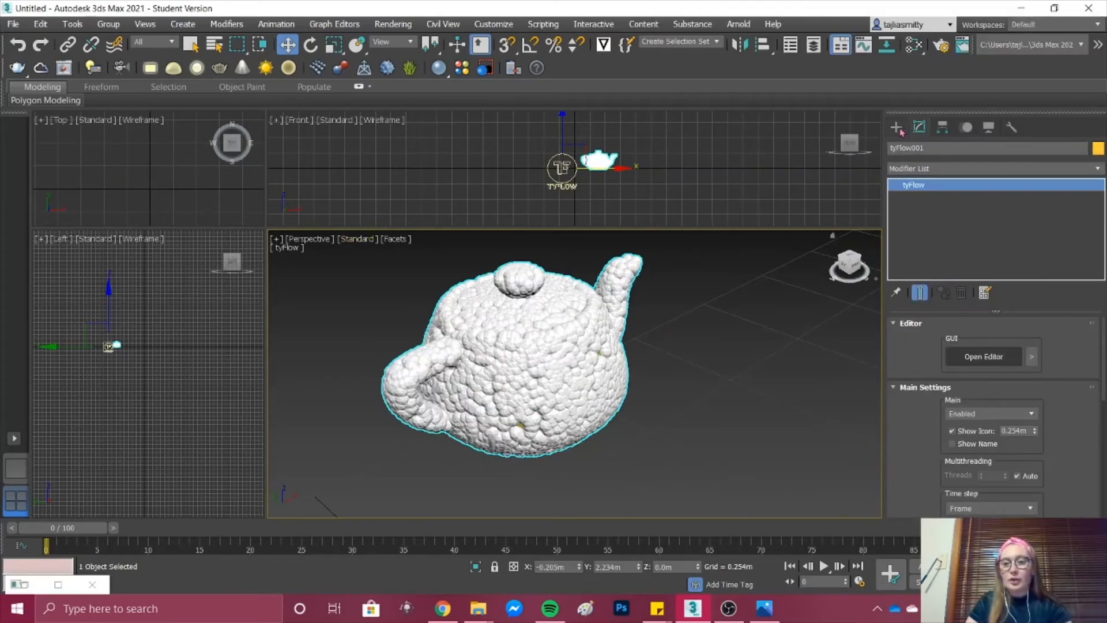
Step: Create a tyMesher object in the Perspective view beside the tyFlow icon
click(898, 129)
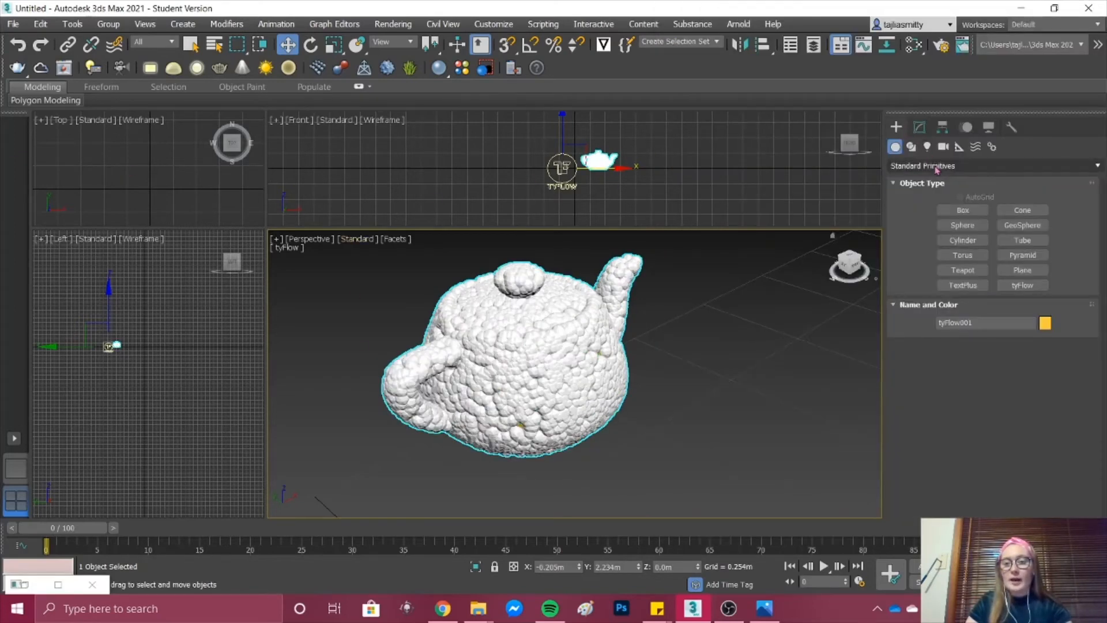
click(923, 166)
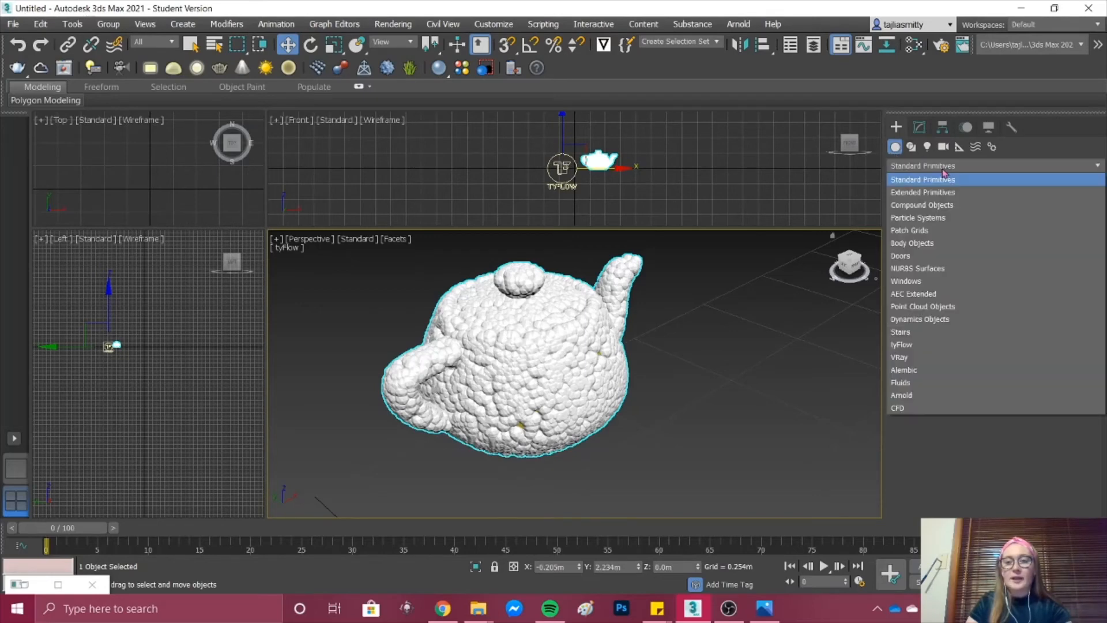
click(930, 346)
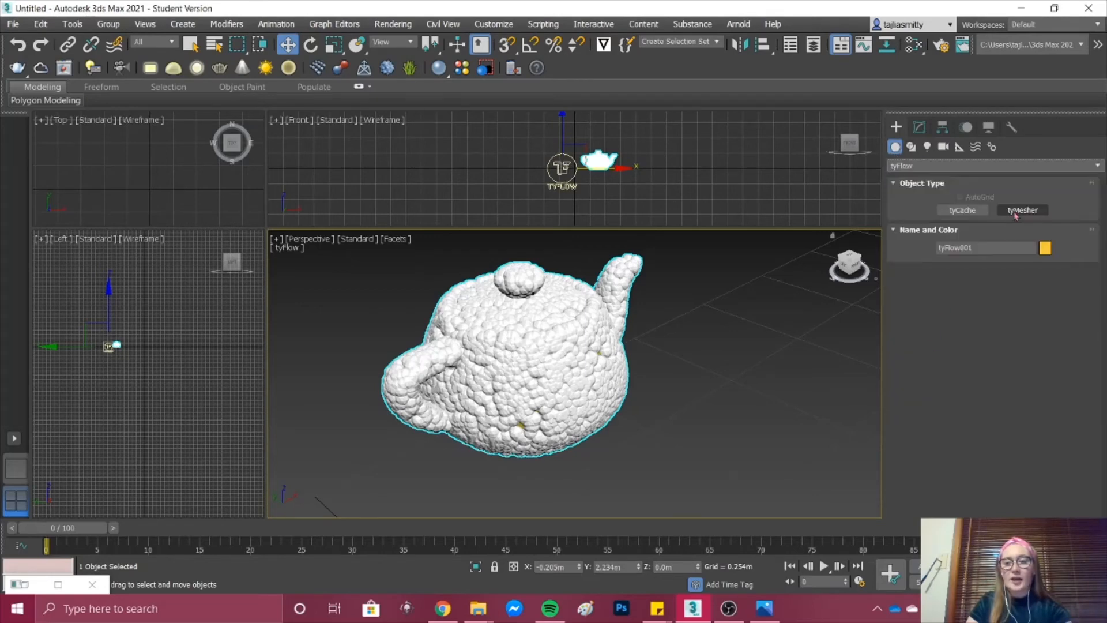
click(1022, 210)
scroll(746, 332, down, 5)
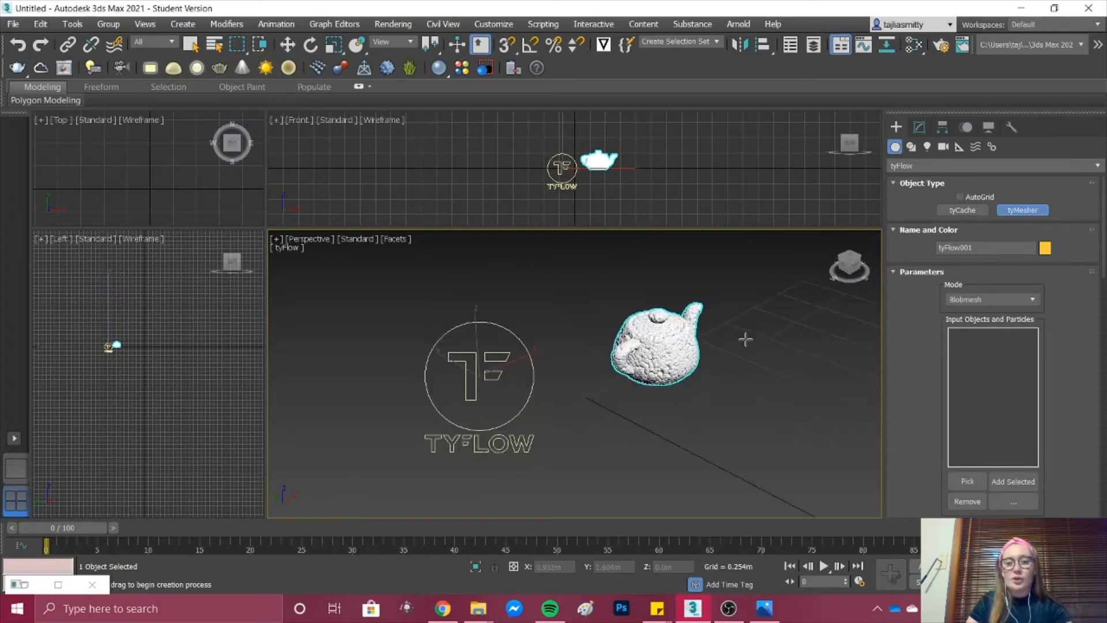
click(464, 422)
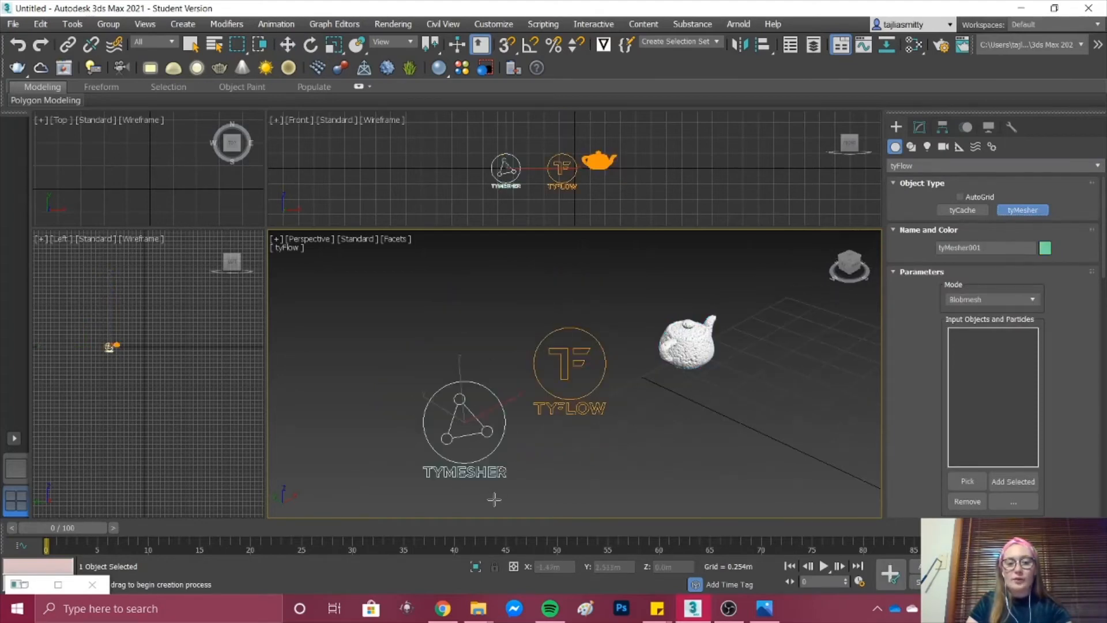
Step: Pick the tyFlow object as the tyMesher's input so its particles are meshed
scroll(529, 454, down, 3)
scroll(936, 353, down, 2)
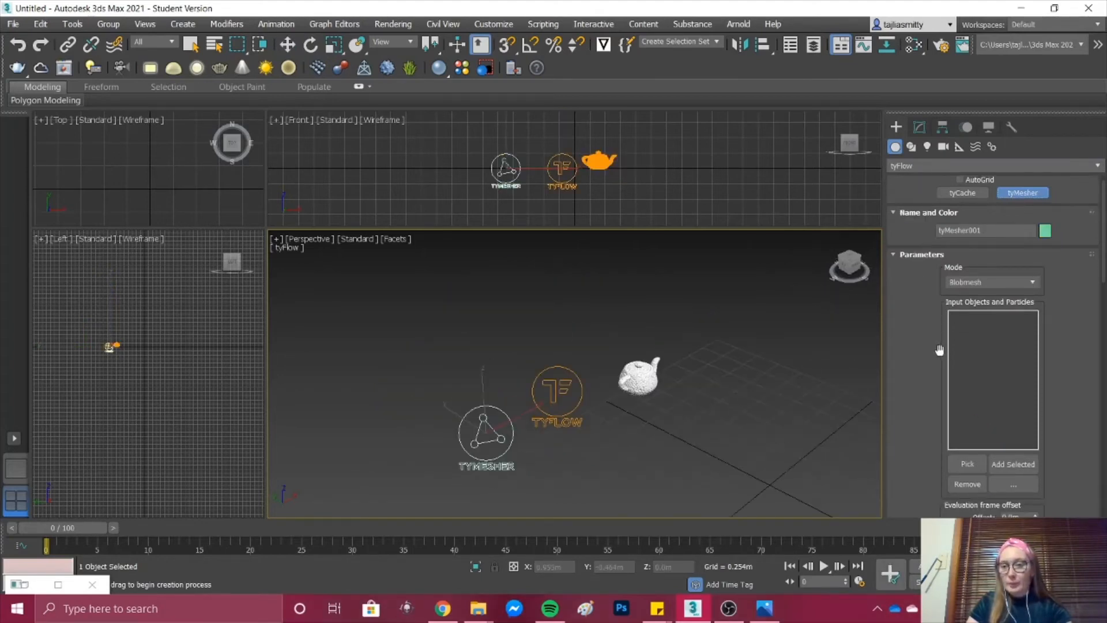
scroll(936, 356, down, 1)
click(967, 429)
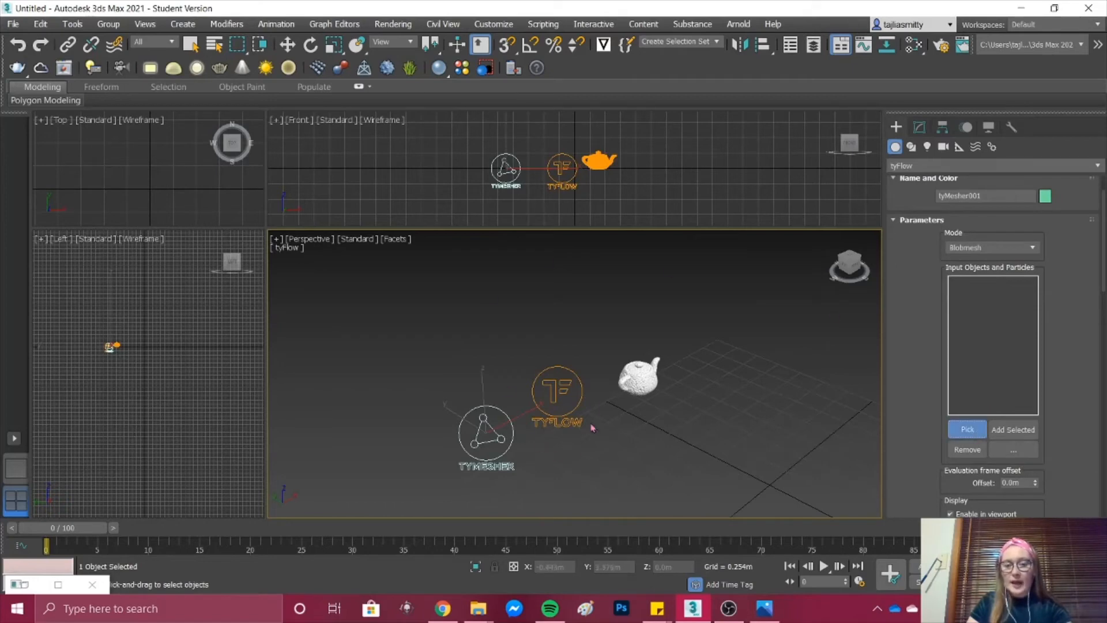
click(559, 403)
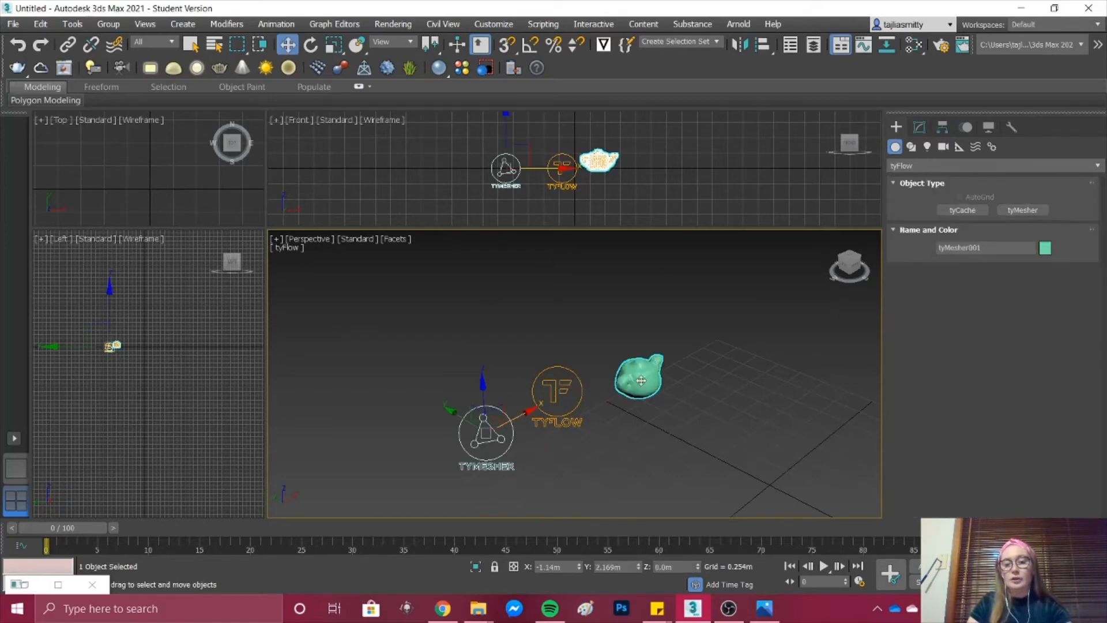
scroll(657, 371, up, 4)
scroll(657, 372, down, 1)
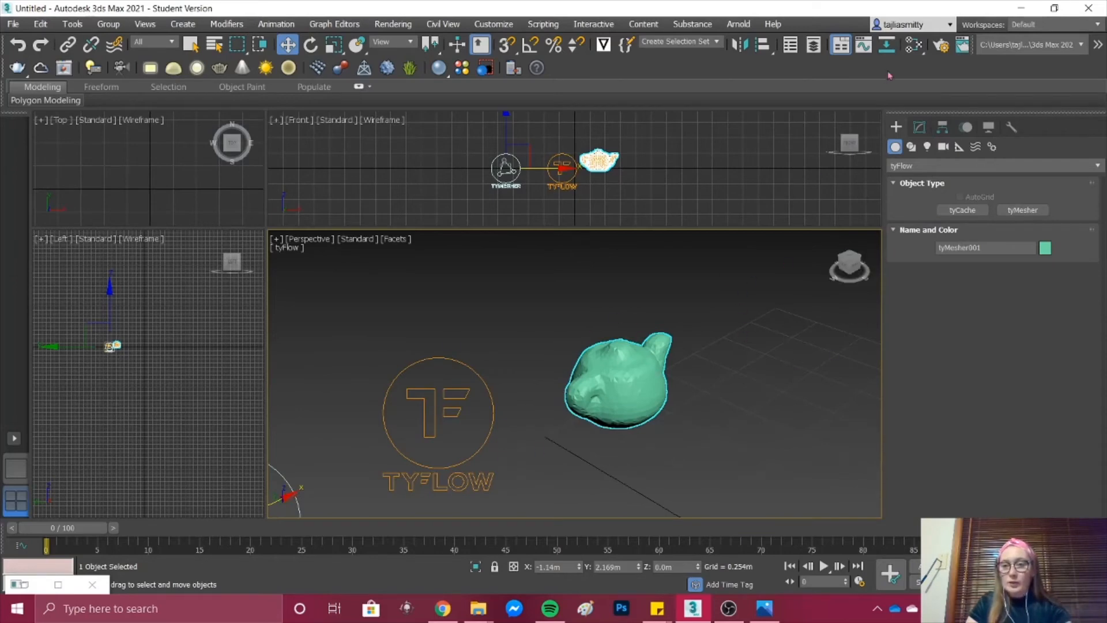
Step: Open the tyMesher's parameters for modification, keep its mode on Blobmesh, and inspect the generated mesh up close
click(918, 127)
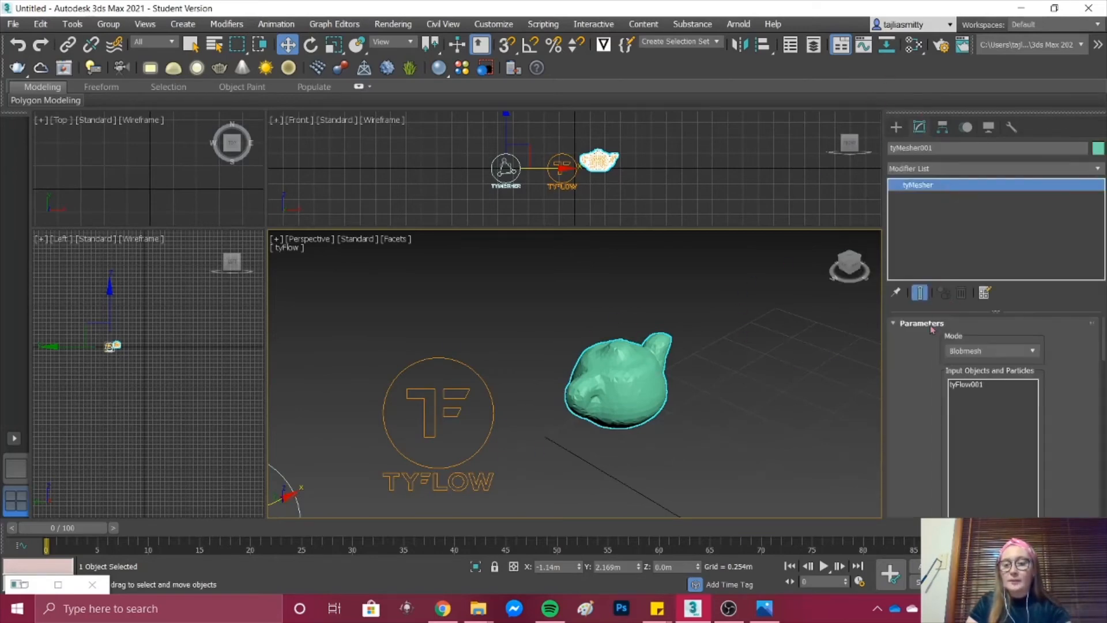
scroll(919, 346, down, 3)
scroll(918, 351, up, 2)
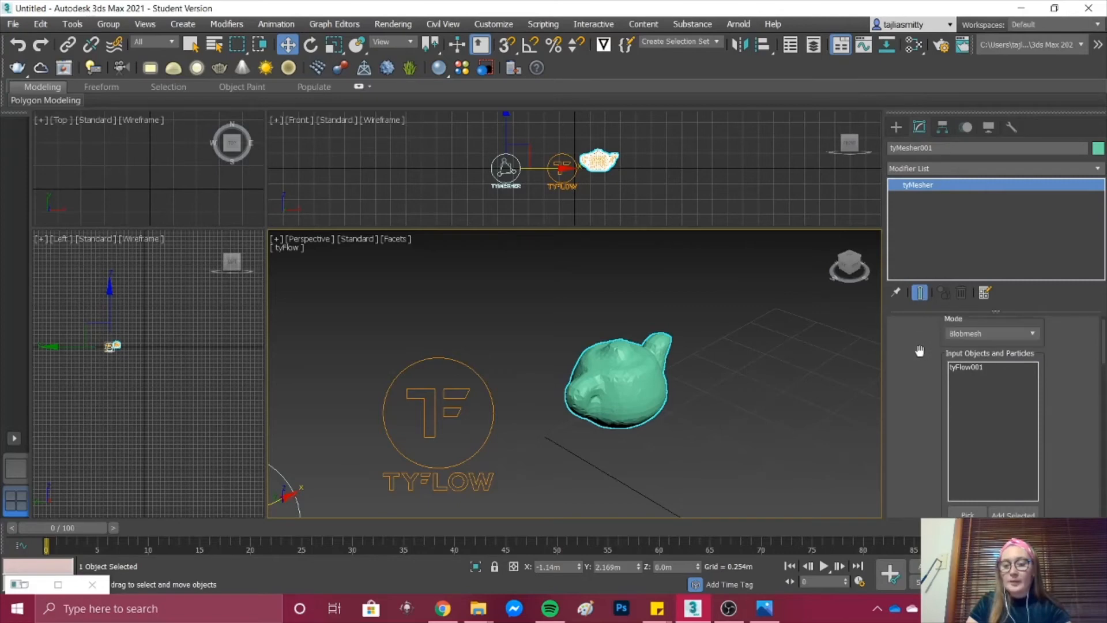
click(987, 334)
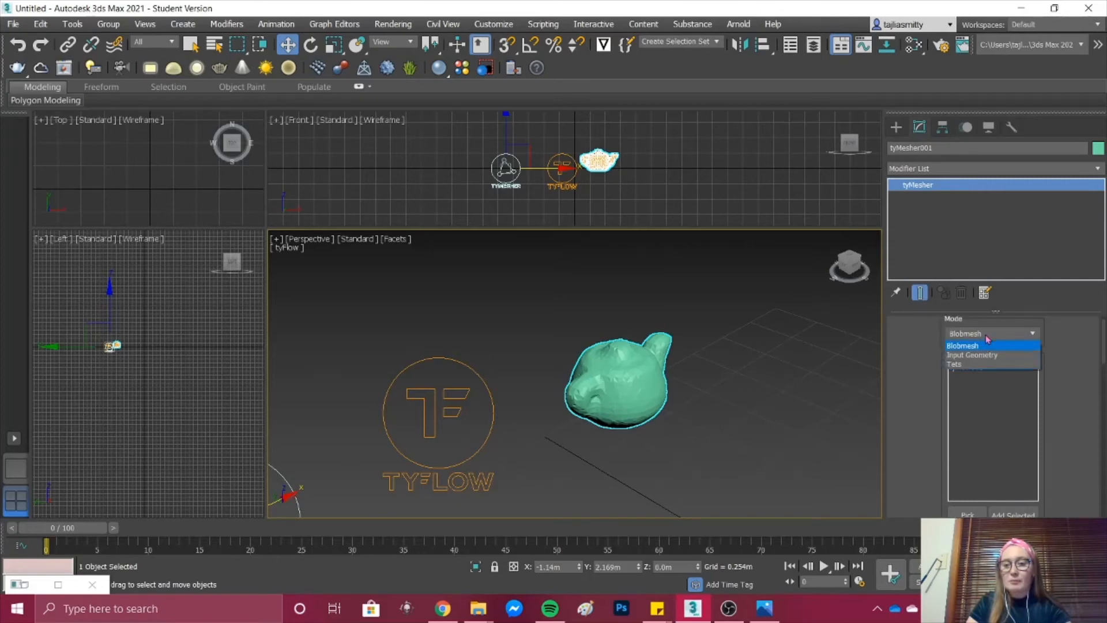
click(987, 339)
scroll(639, 395, up, 5)
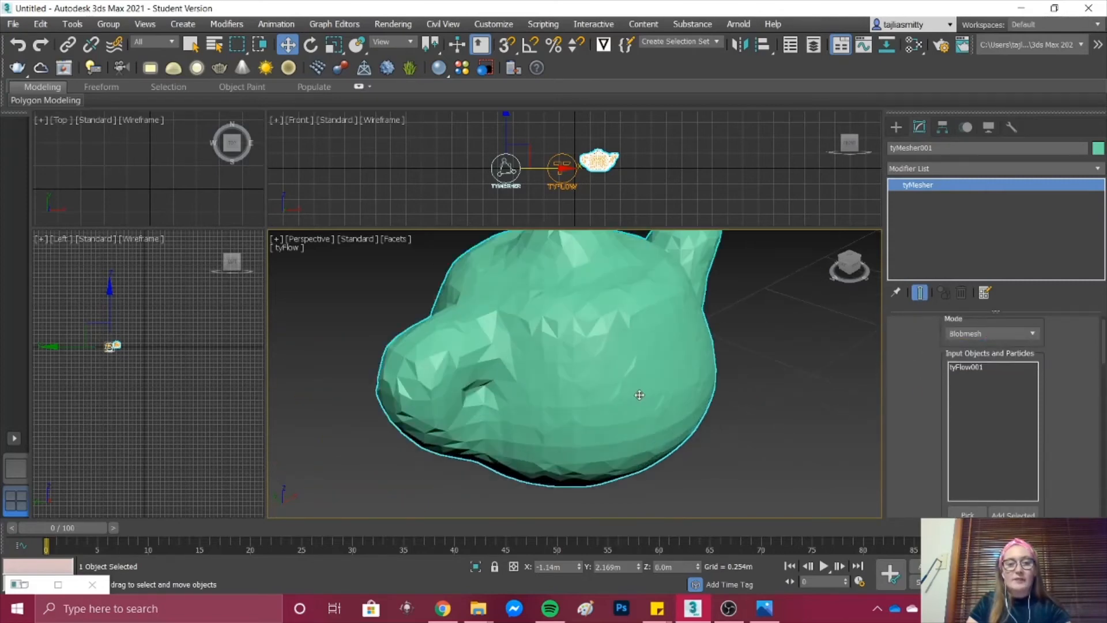
scroll(639, 395, down, 4)
Step: Set the tyMesher's voxel filtering to Gaussian and its voxel size to 0.001 m
scroll(901, 385, down, 5)
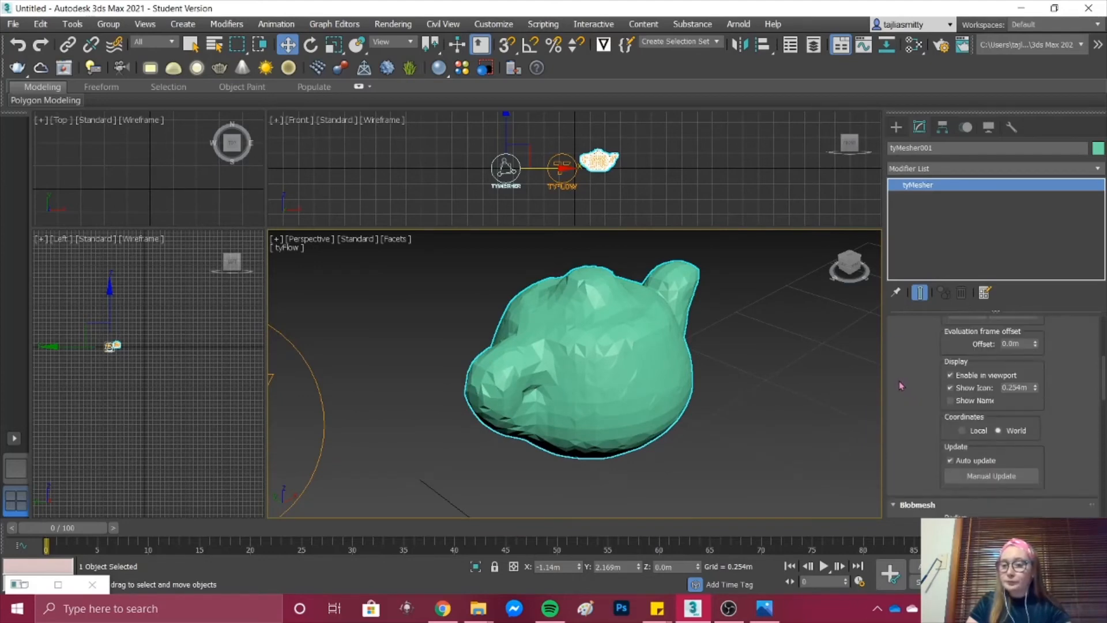
scroll(903, 390, down, 2)
scroll(904, 395, down, 3)
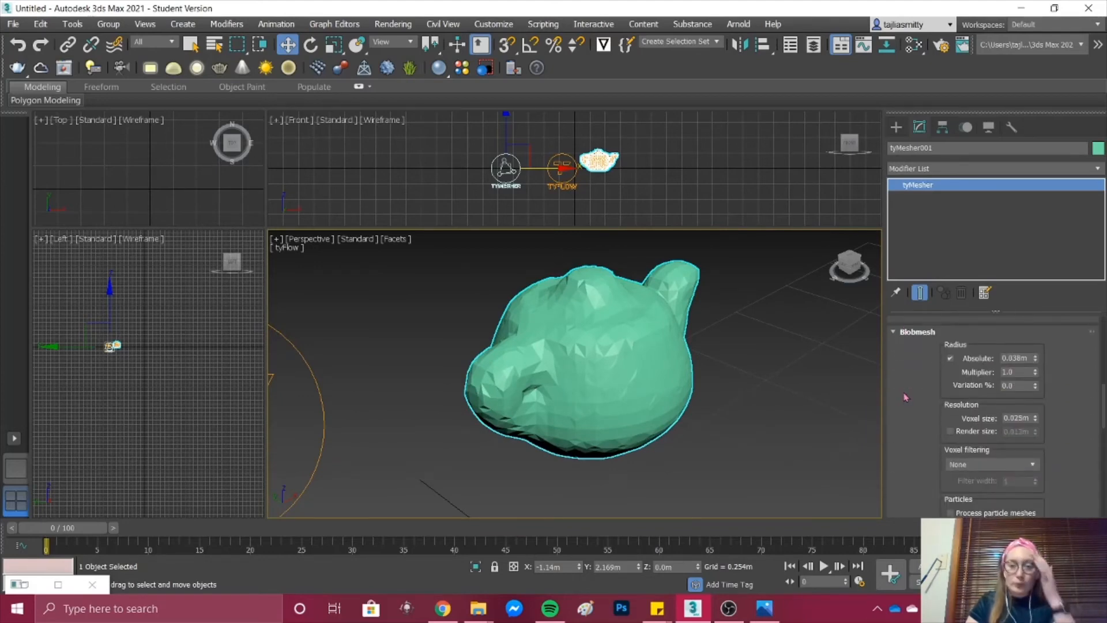
scroll(916, 410, down, 1)
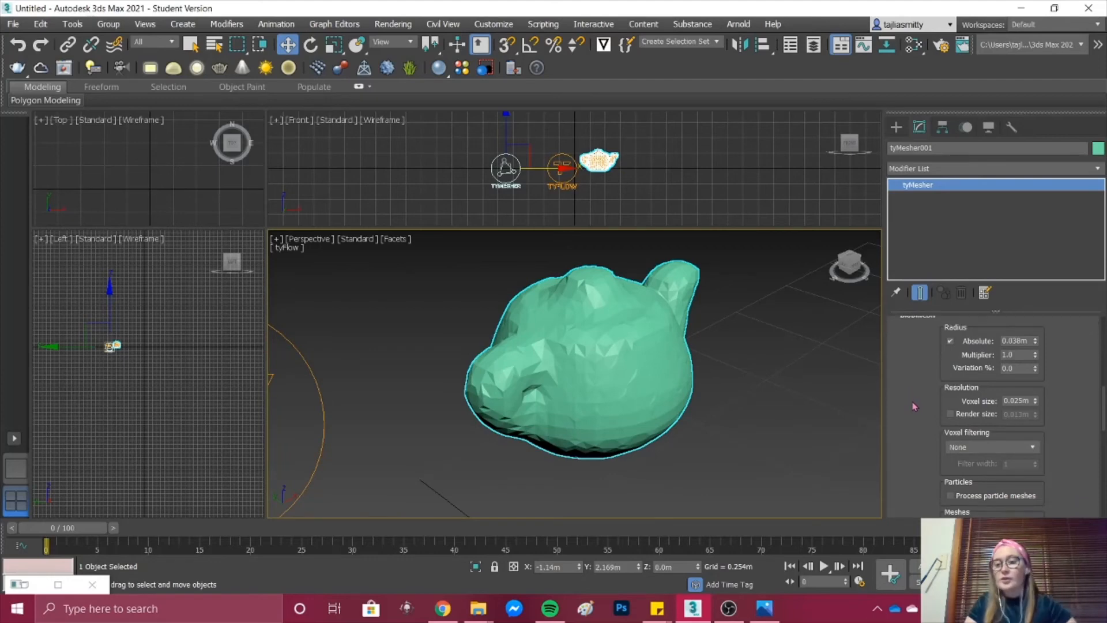
click(995, 449)
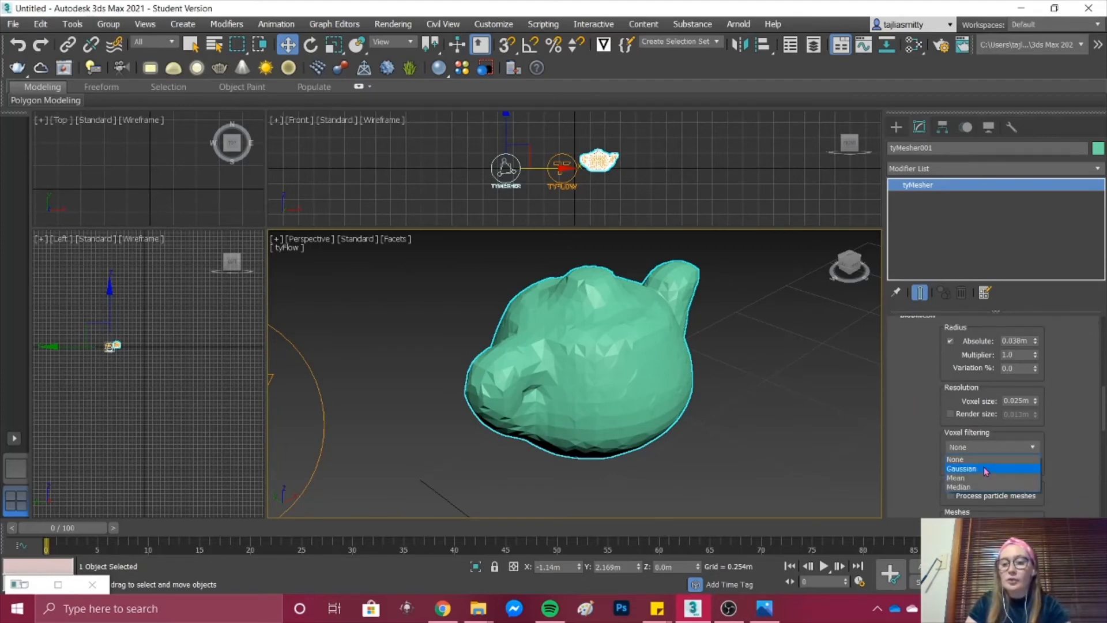
click(983, 465)
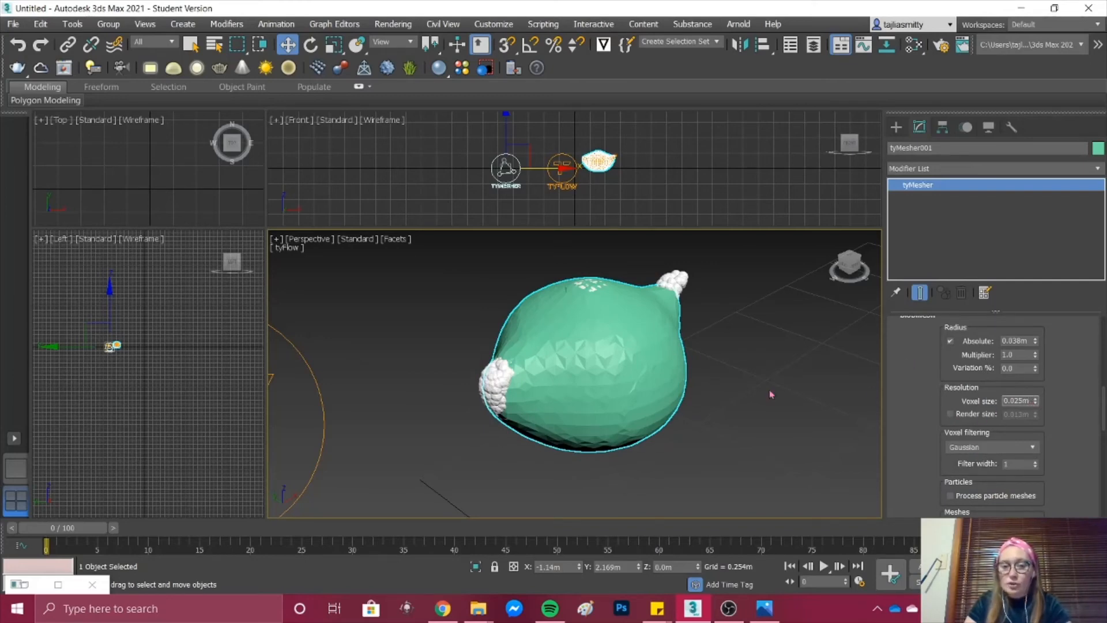
scroll(573, 372, up, 5)
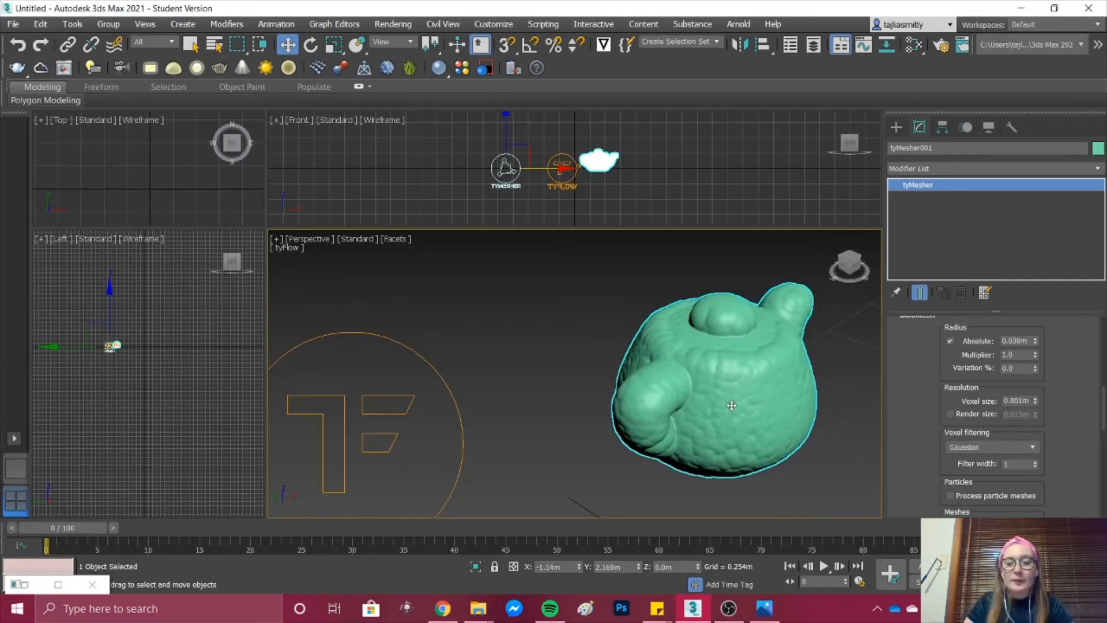
Step: Set the tyMesher's absolute blobmesh radius to 0.007 m and its radius multiplier to 3.0
scroll(730, 405, down, 2)
scroll(780, 378, up, 5)
scroll(814, 325, down, 6)
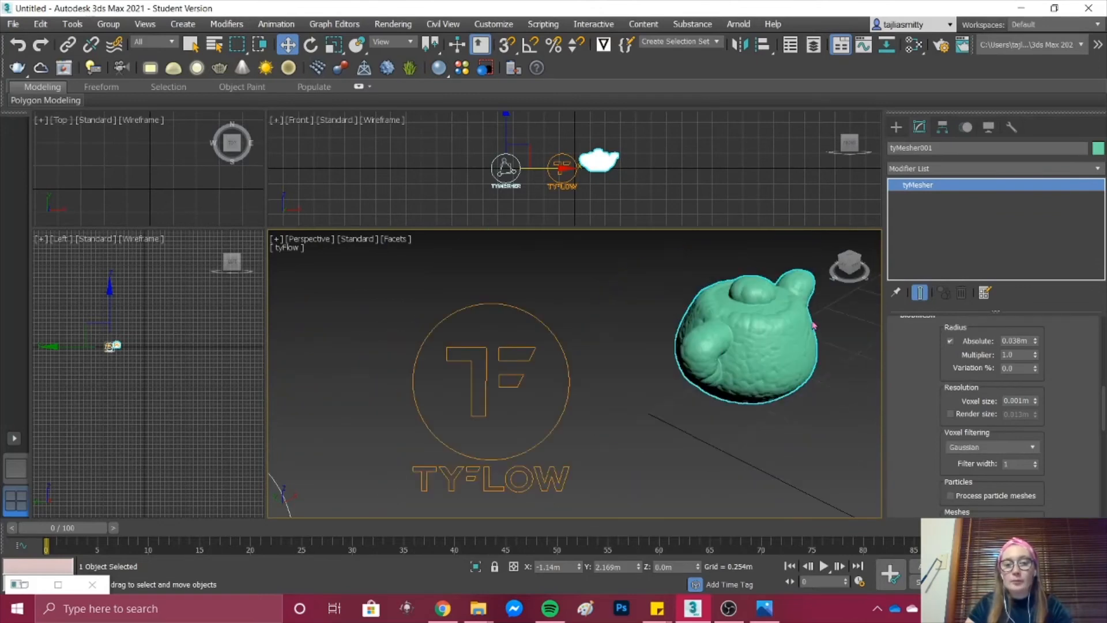
scroll(827, 306, up, 5)
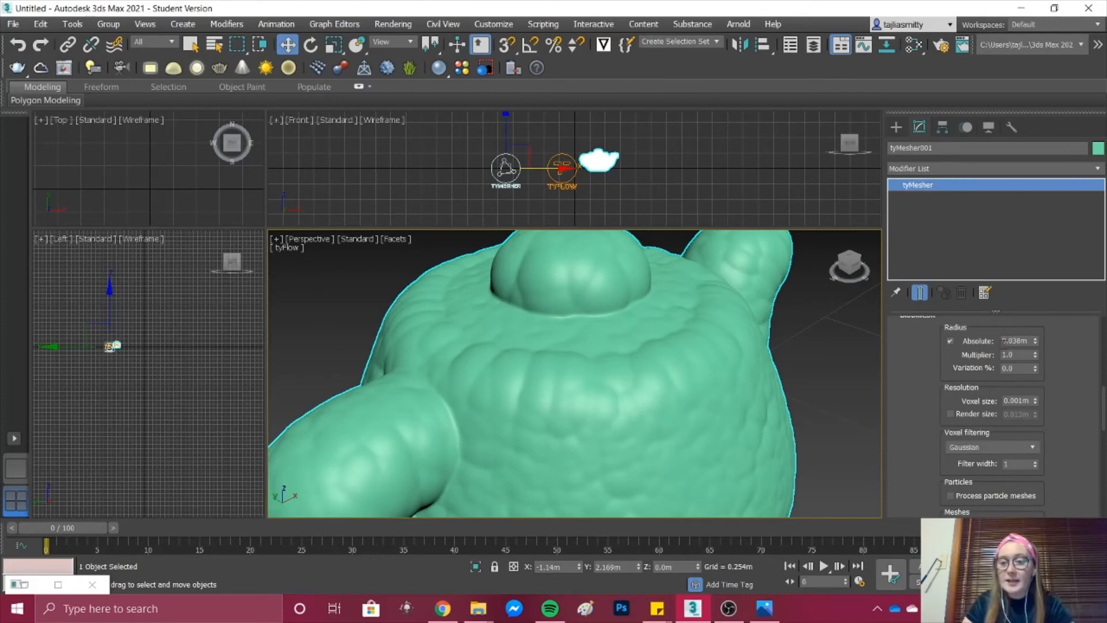
scroll(666, 389, down, 4)
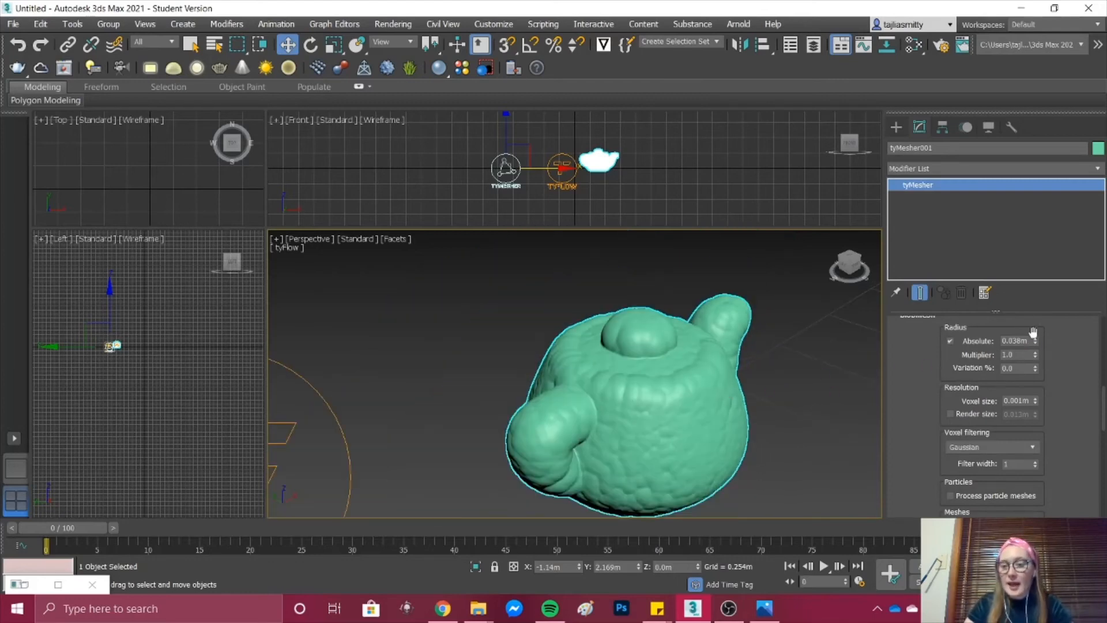
click(1035, 340)
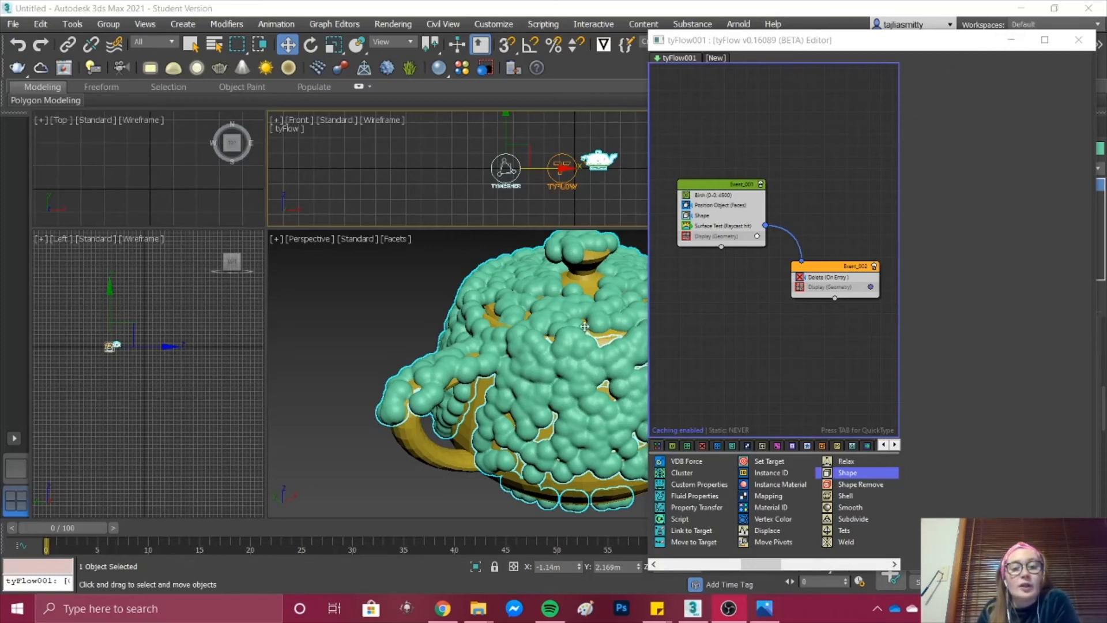
click(1012, 41)
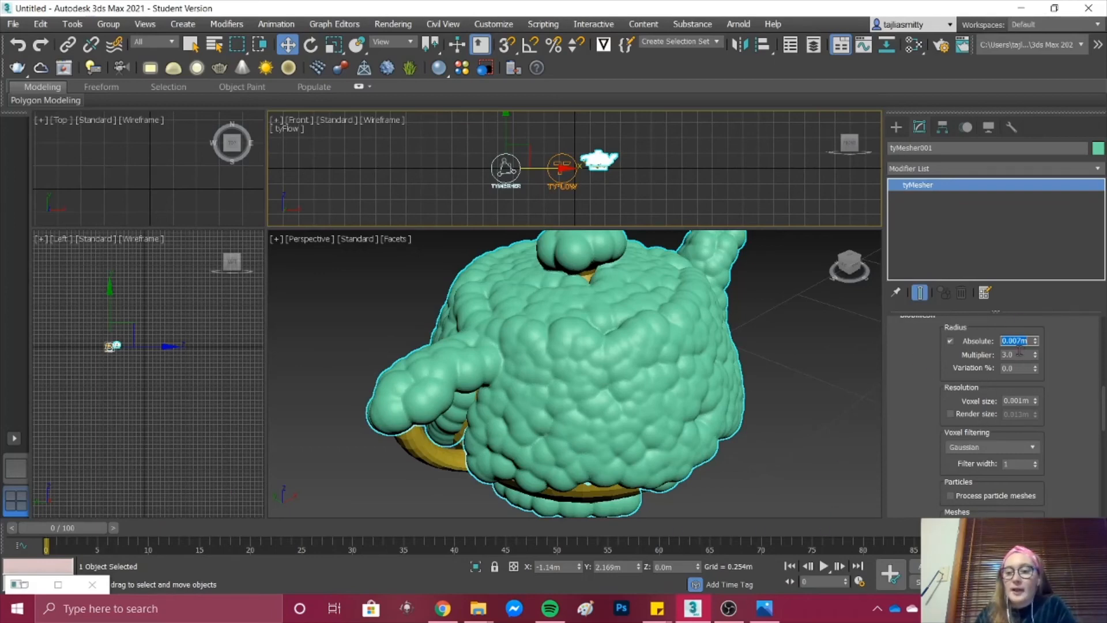
Step: Examine the tyMesher surface up close and from afar around the teapot's handle, base, lid and spout
scroll(724, 342, down, 5)
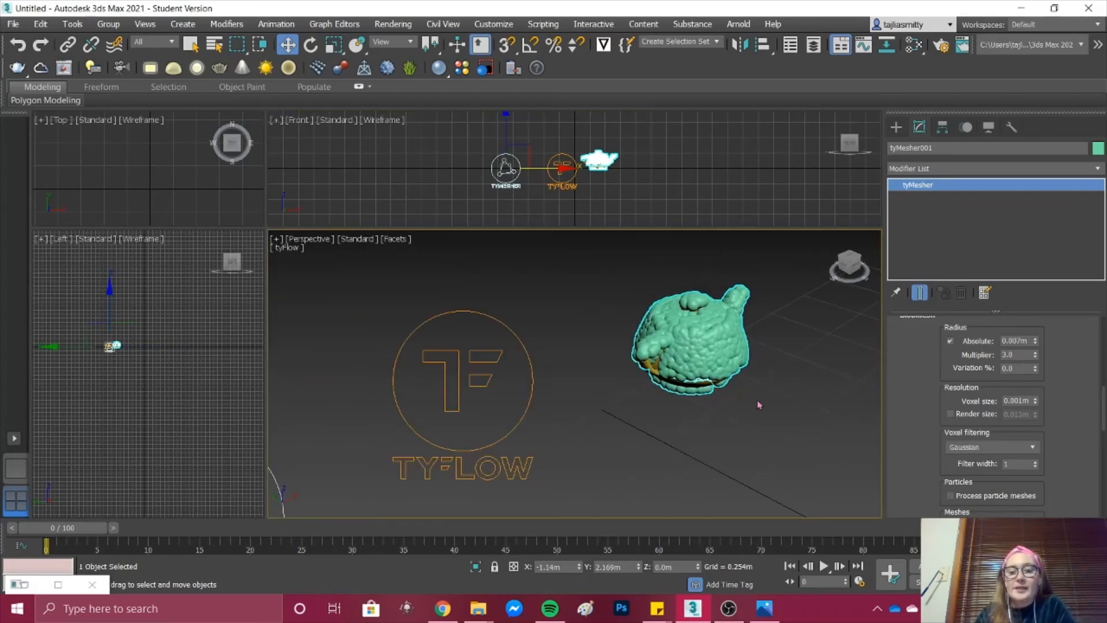
scroll(751, 374, up, 3)
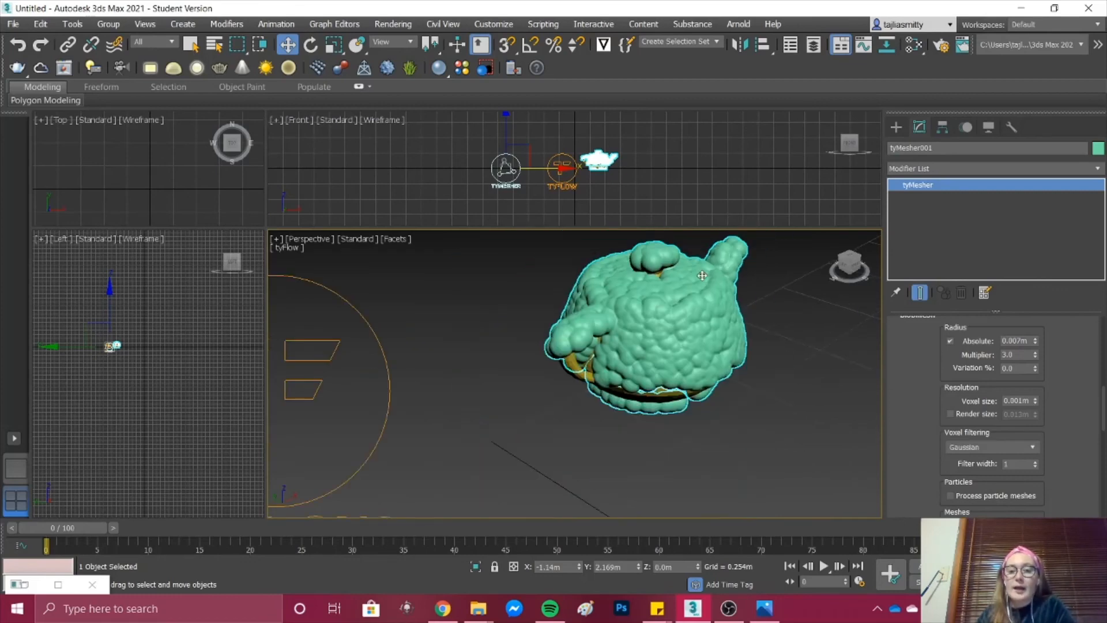
scroll(680, 276, up, 3)
scroll(688, 291, down, 3)
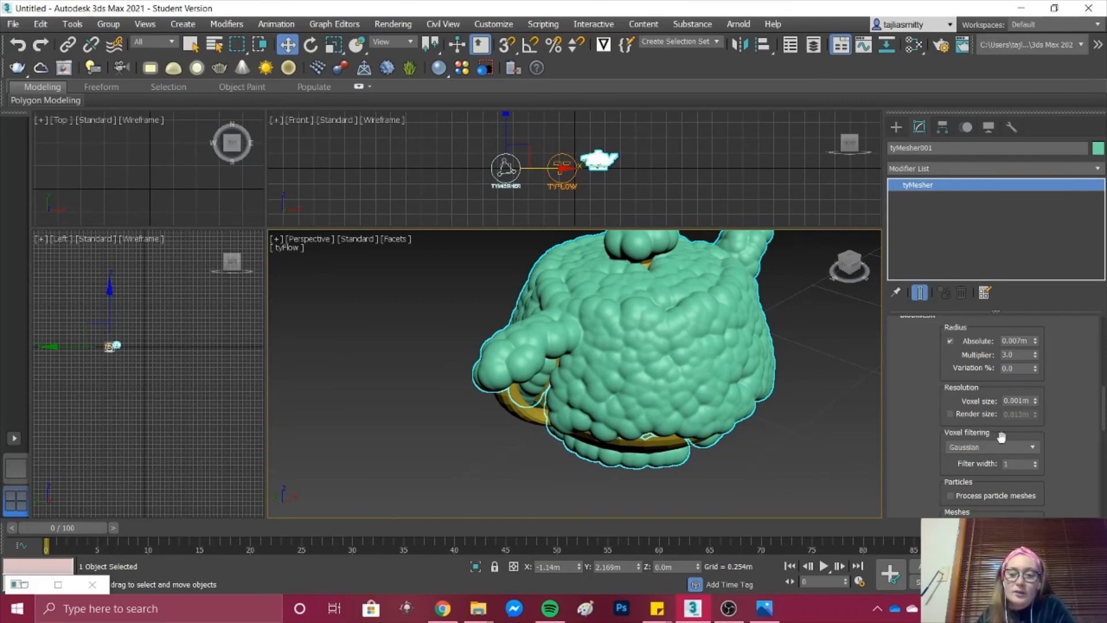
scroll(692, 360, down, 4)
scroll(638, 396, up, 8)
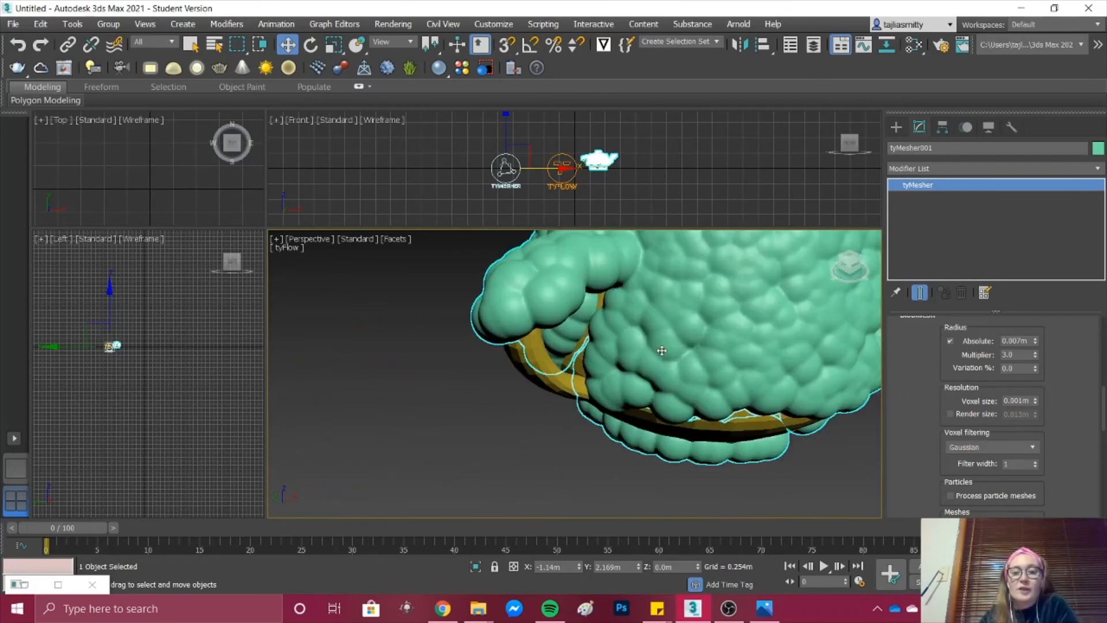
scroll(664, 359, down, 8)
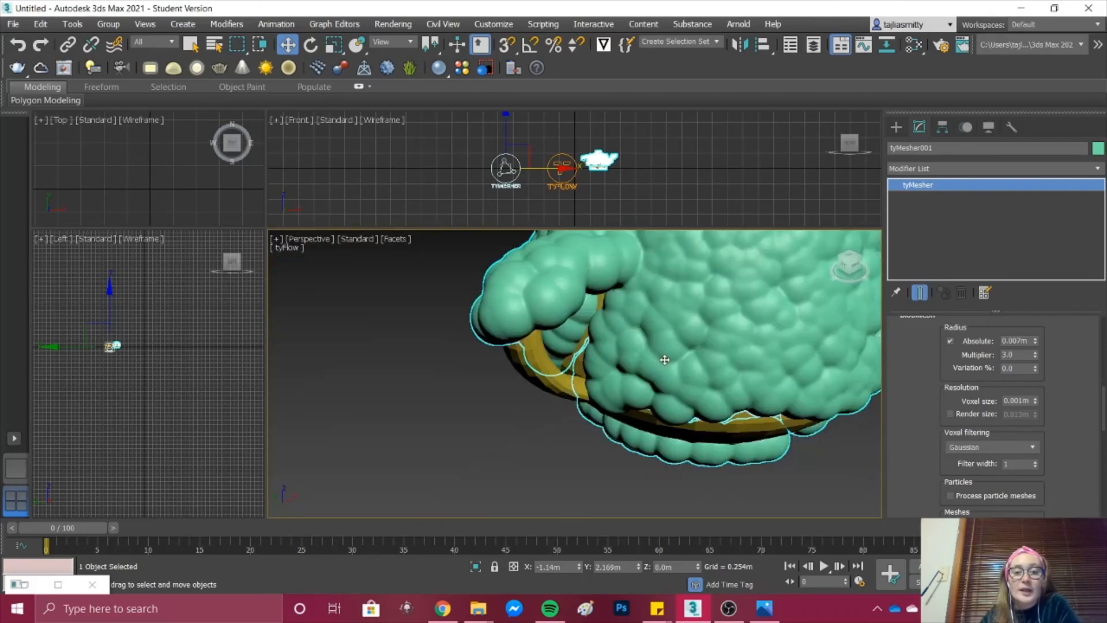
scroll(725, 313, up, 6)
scroll(726, 312, down, 5)
scroll(675, 308, up, 5)
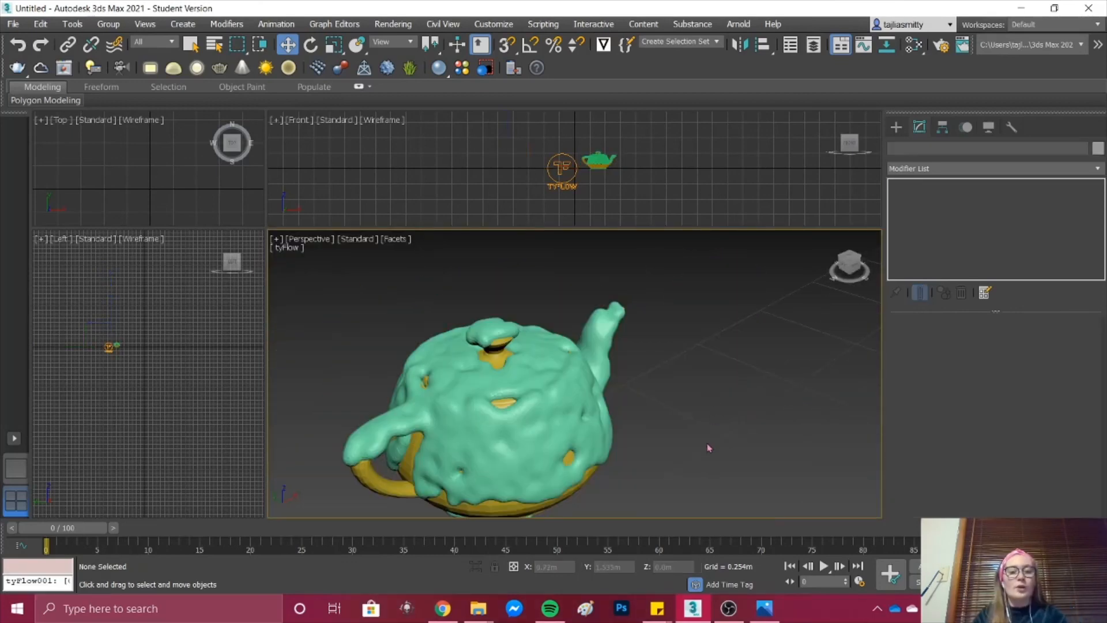
scroll(707, 447, down, 5)
scroll(614, 505, up, 5)
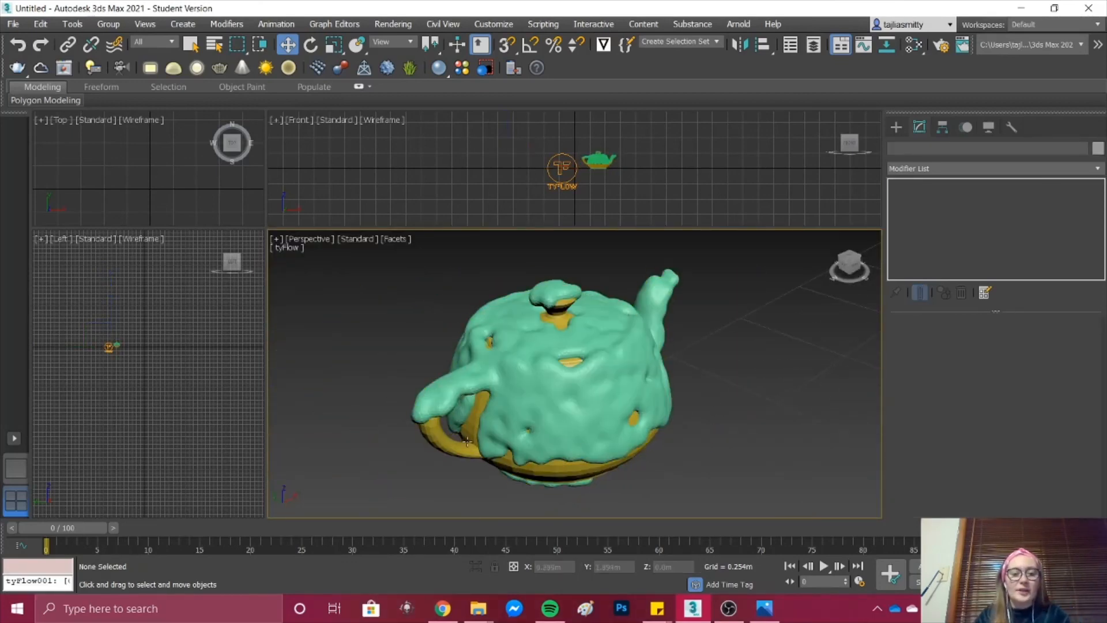
Step: Select the tyMesher mesh covering the teapot and convert it to an Editable Mesh
click(596, 393)
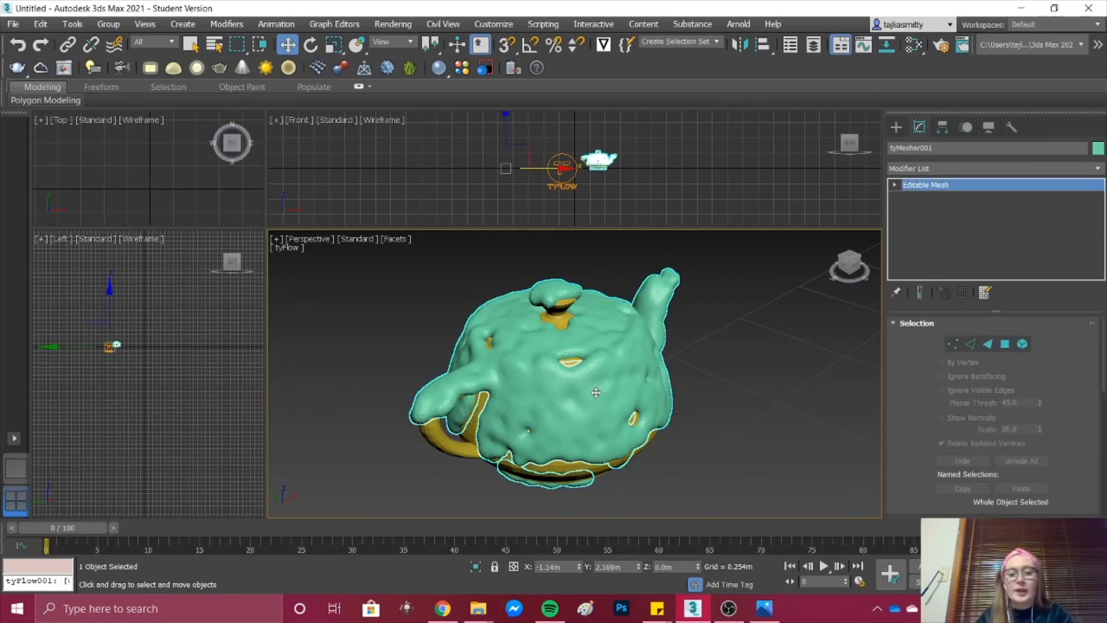
right_click(594, 392)
mouse_move(652, 547)
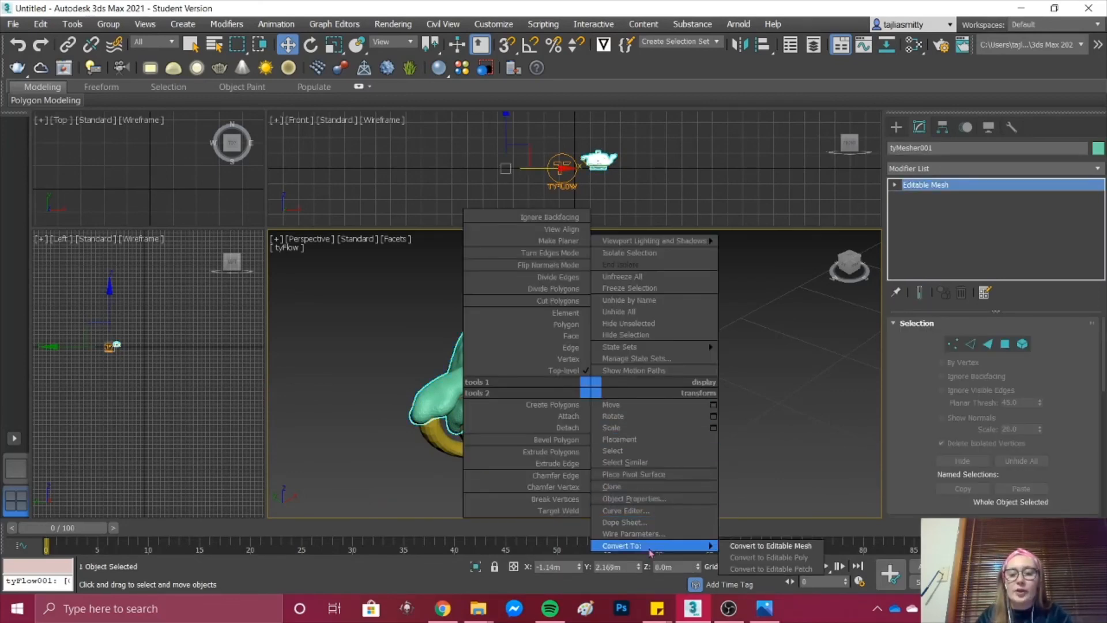
click(771, 546)
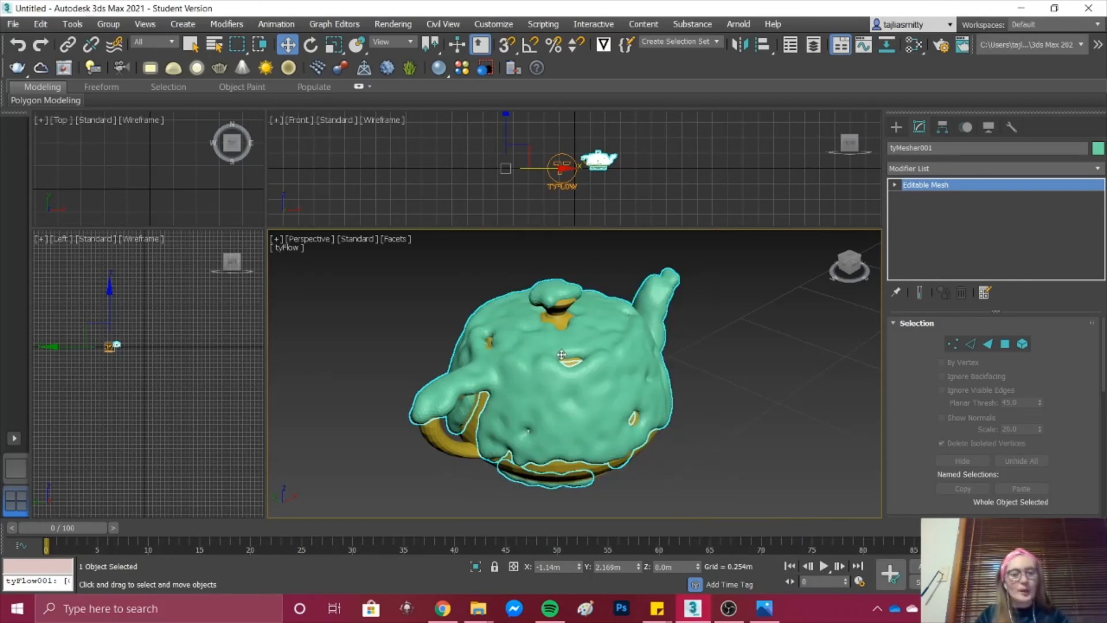
scroll(562, 354, down, 5)
scroll(561, 349, up, 8)
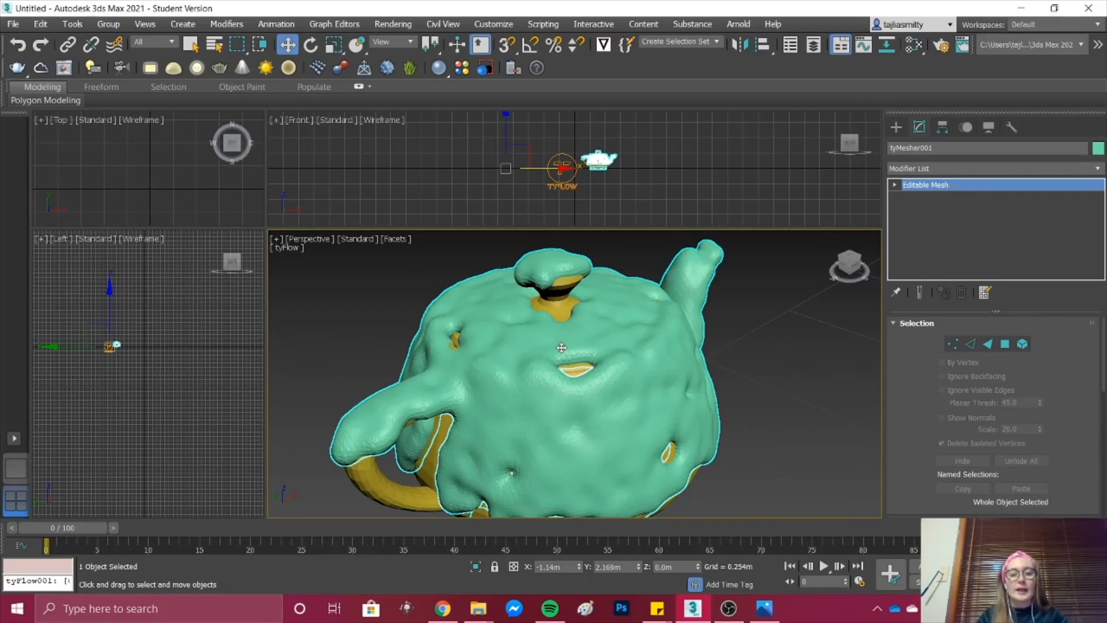
scroll(581, 397, down, 6)
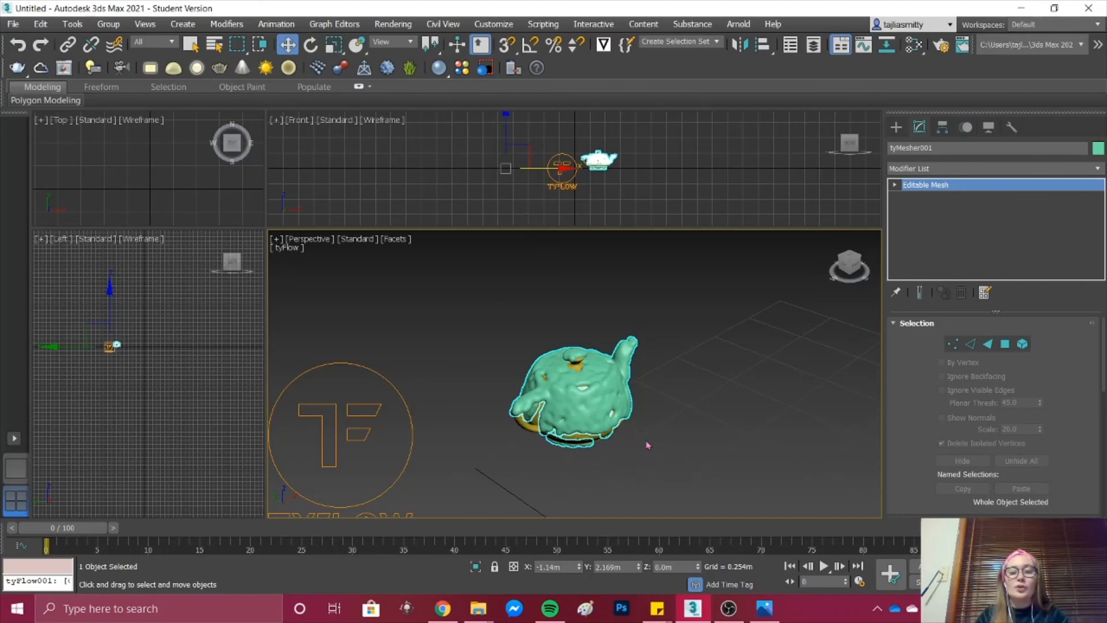
scroll(567, 394, up, 2)
scroll(567, 394, up, 1)
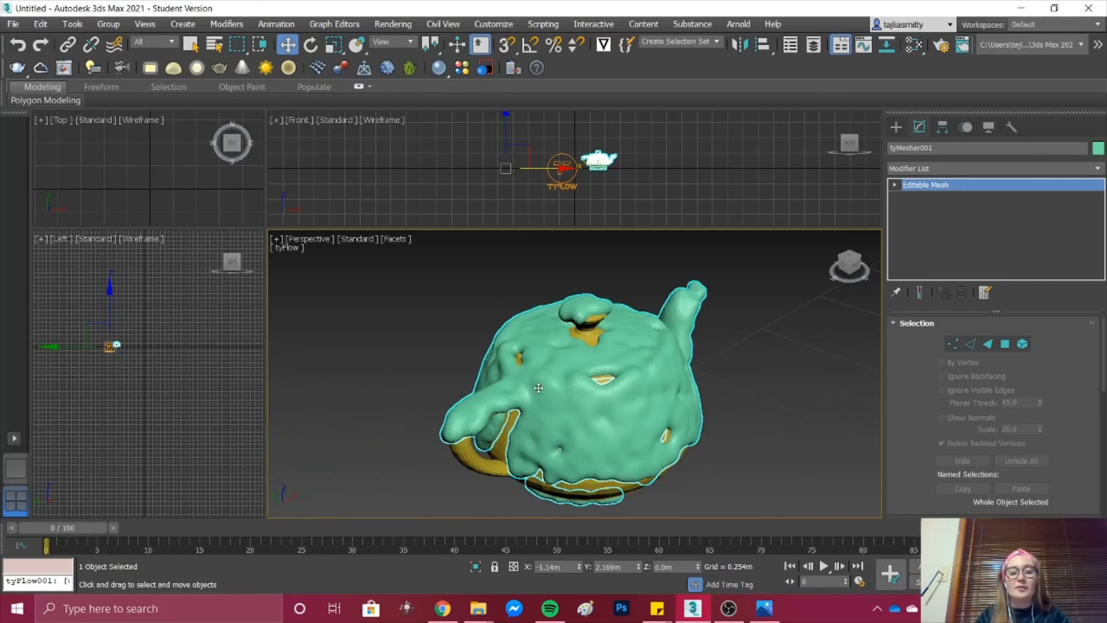
click(728, 608)
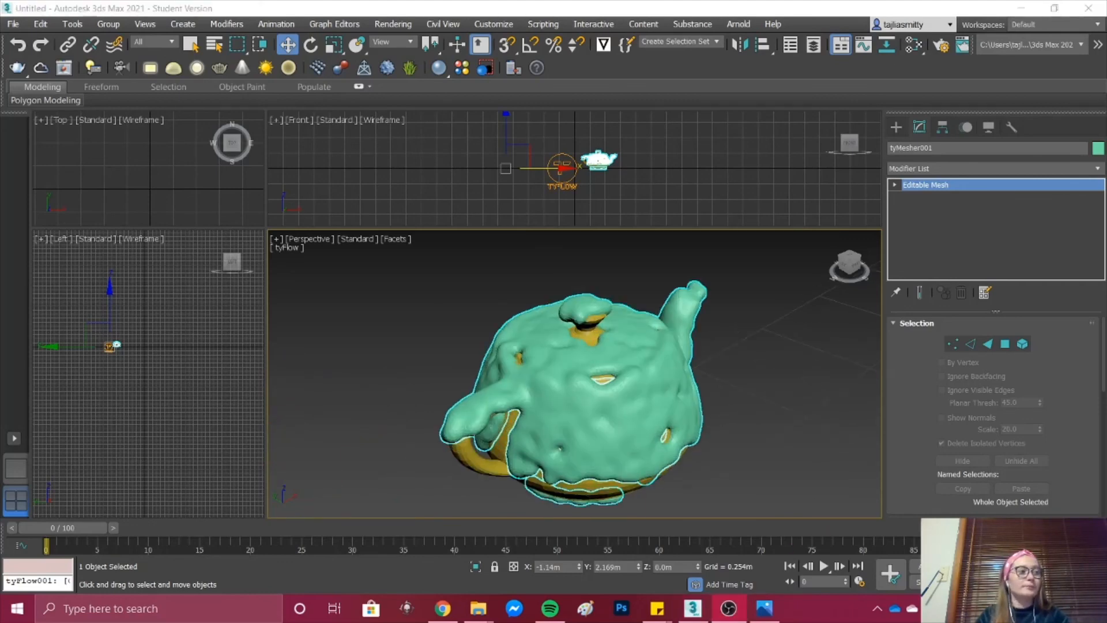